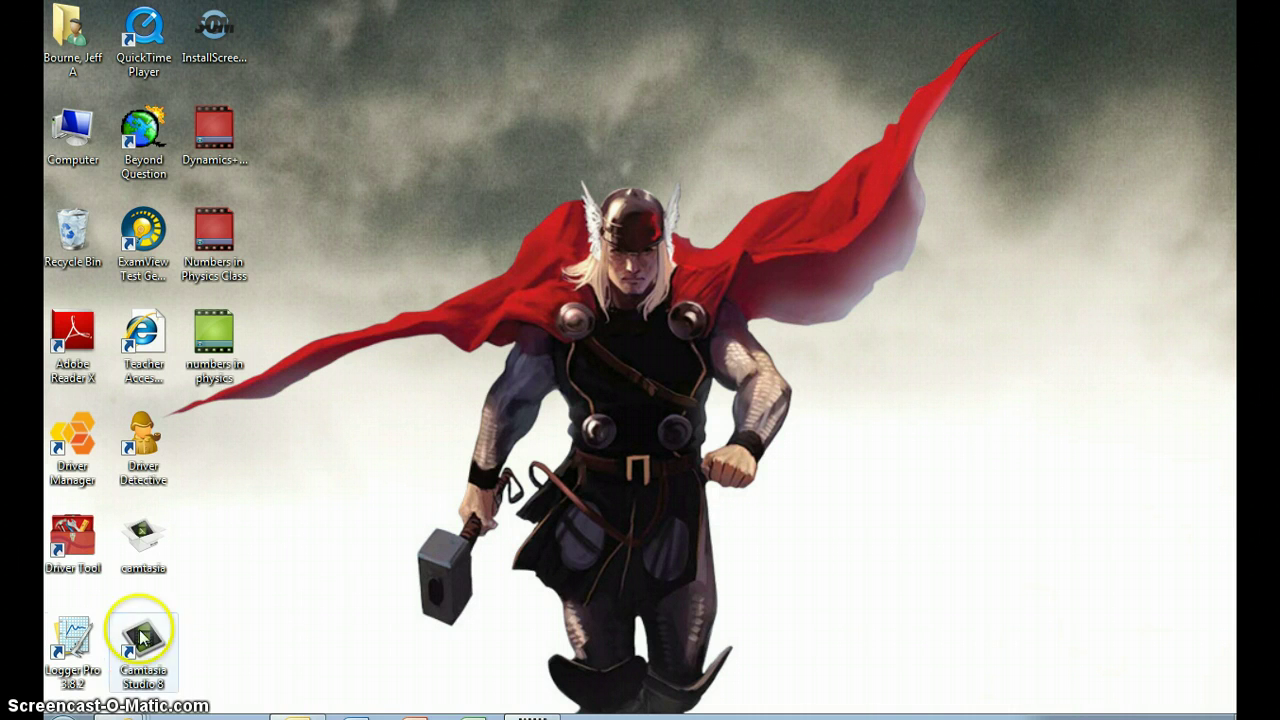
# Step: Launch Logger Pro 3.8.2 from the desktop
pyautogui.click(76, 645)
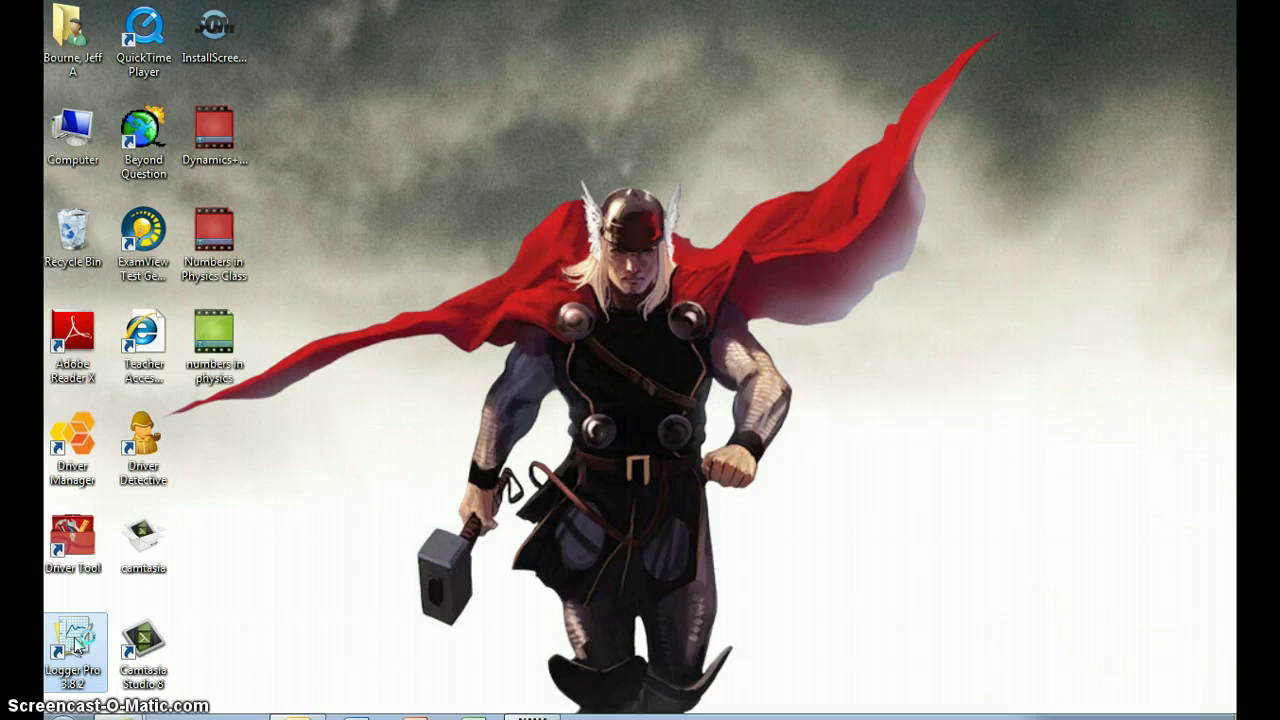
pyautogui.doubleClick(78, 643)
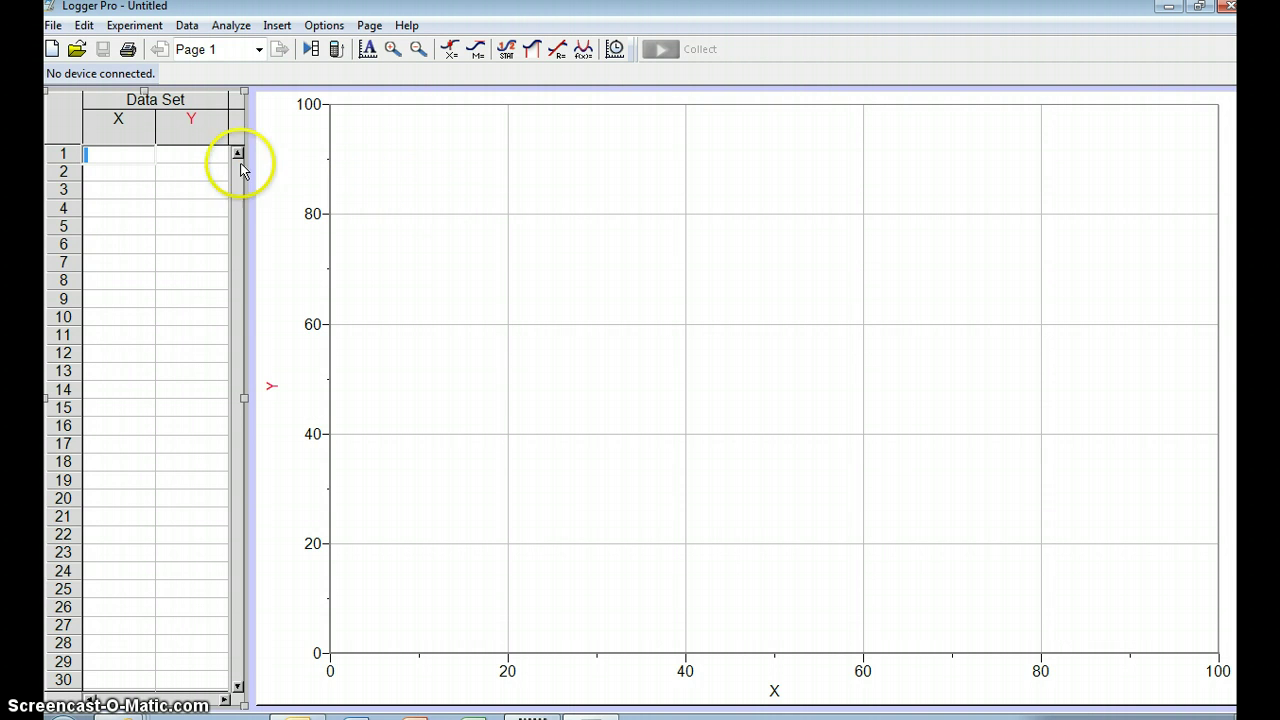
# Step: Enter 0, 1, 2, 3, 4, 5 and 6 in rows 1 to 7 of the X column
pyautogui.click(117, 156)
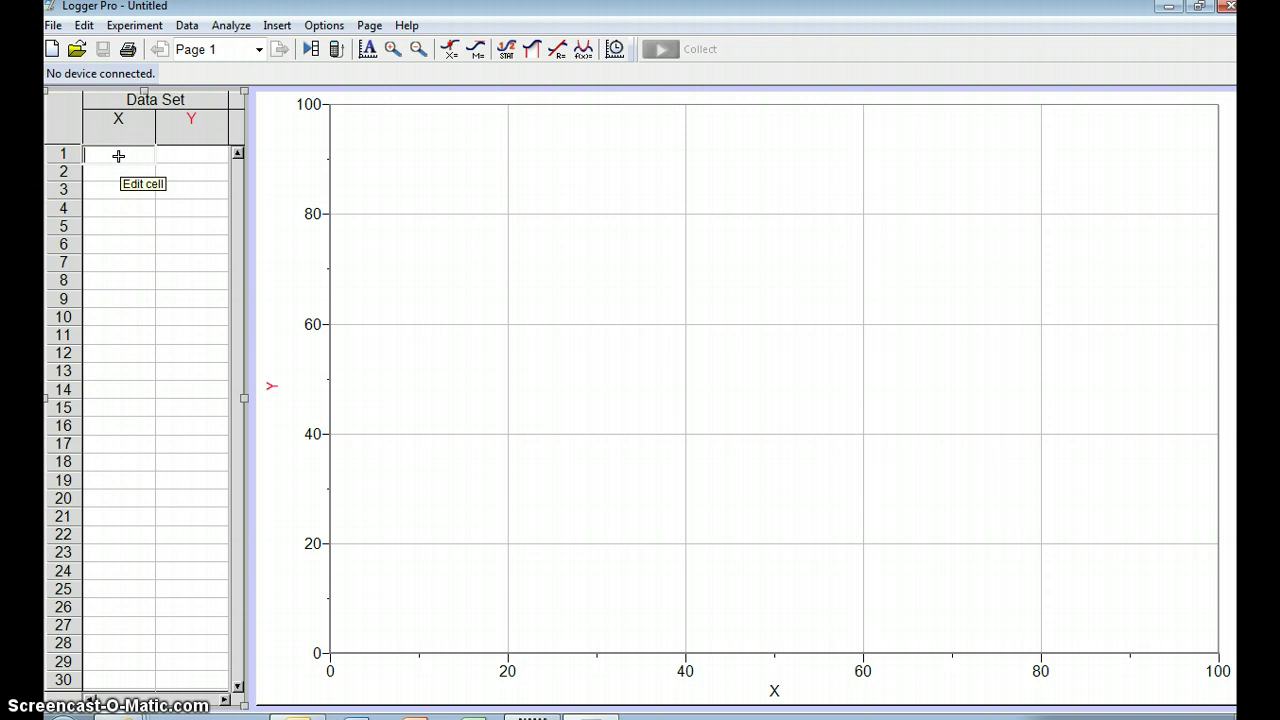
pyautogui.write('0')
pyautogui.press('Return')
pyautogui.write('1')
pyautogui.press('Return')
pyautogui.write('2')
pyautogui.press('Return')
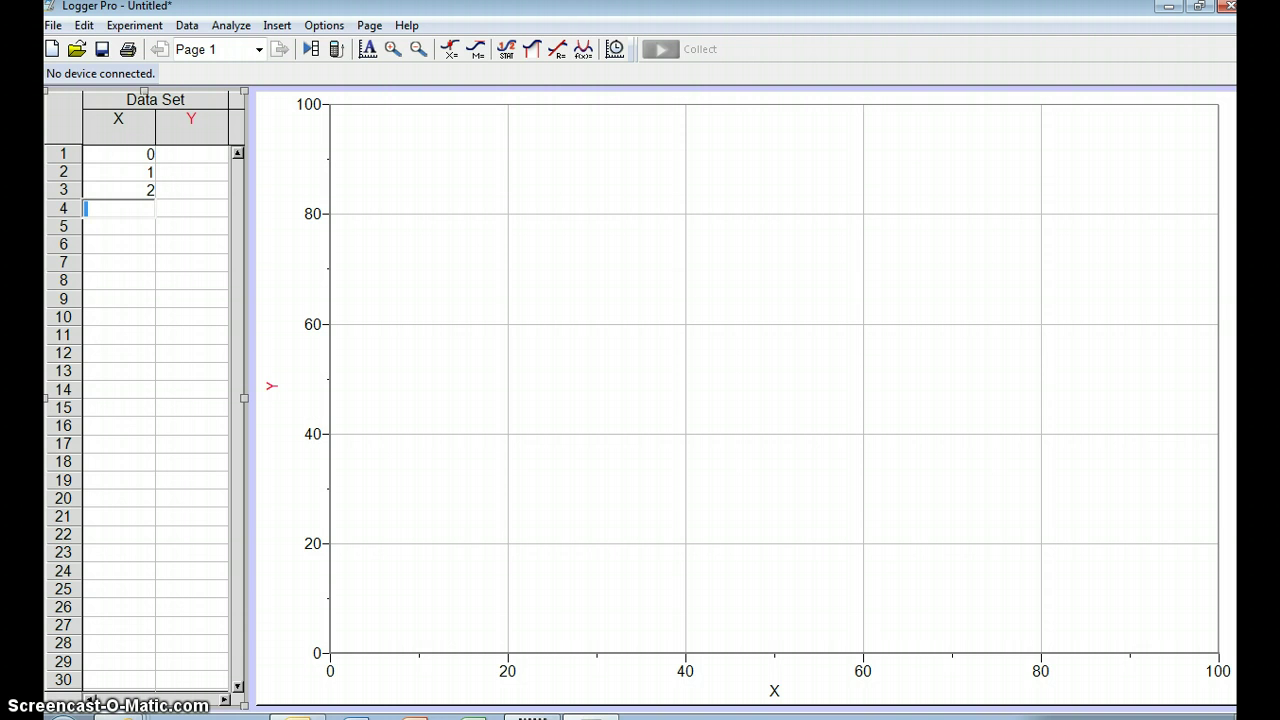
pyautogui.write('3')
pyautogui.press('Return')
pyautogui.write('4')
pyautogui.press('Return')
pyautogui.write('5')
pyautogui.press('Return')
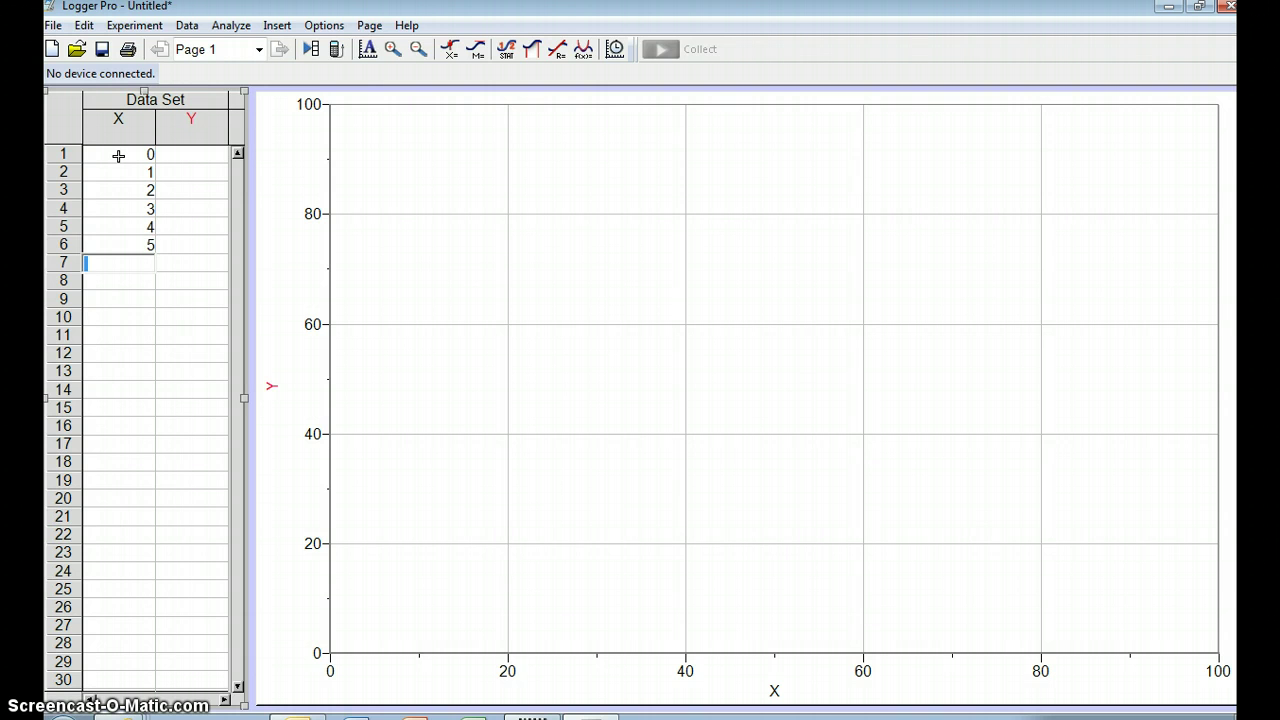
pyautogui.write('6')
pyautogui.press('Return')
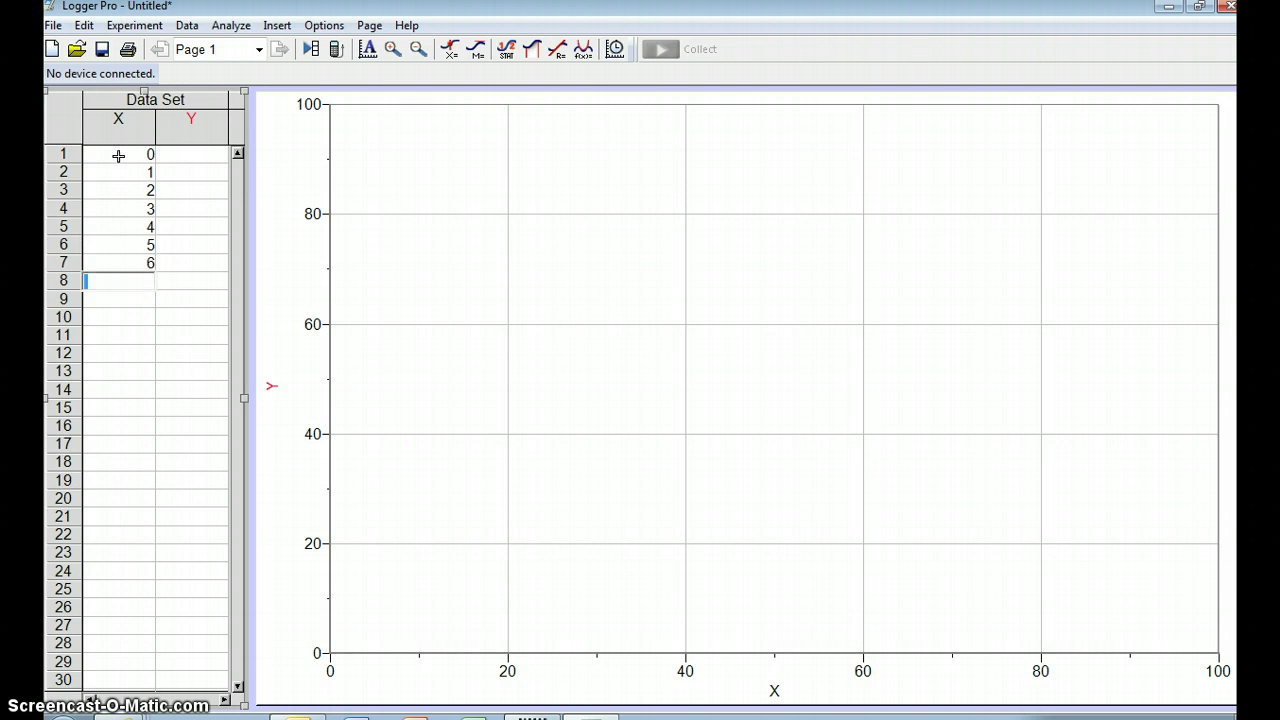
# Step: Enter 0, 3, 6, 9, 12, 15 and 18 in rows 1 to 7 of the Y column
pyautogui.click(200, 154)
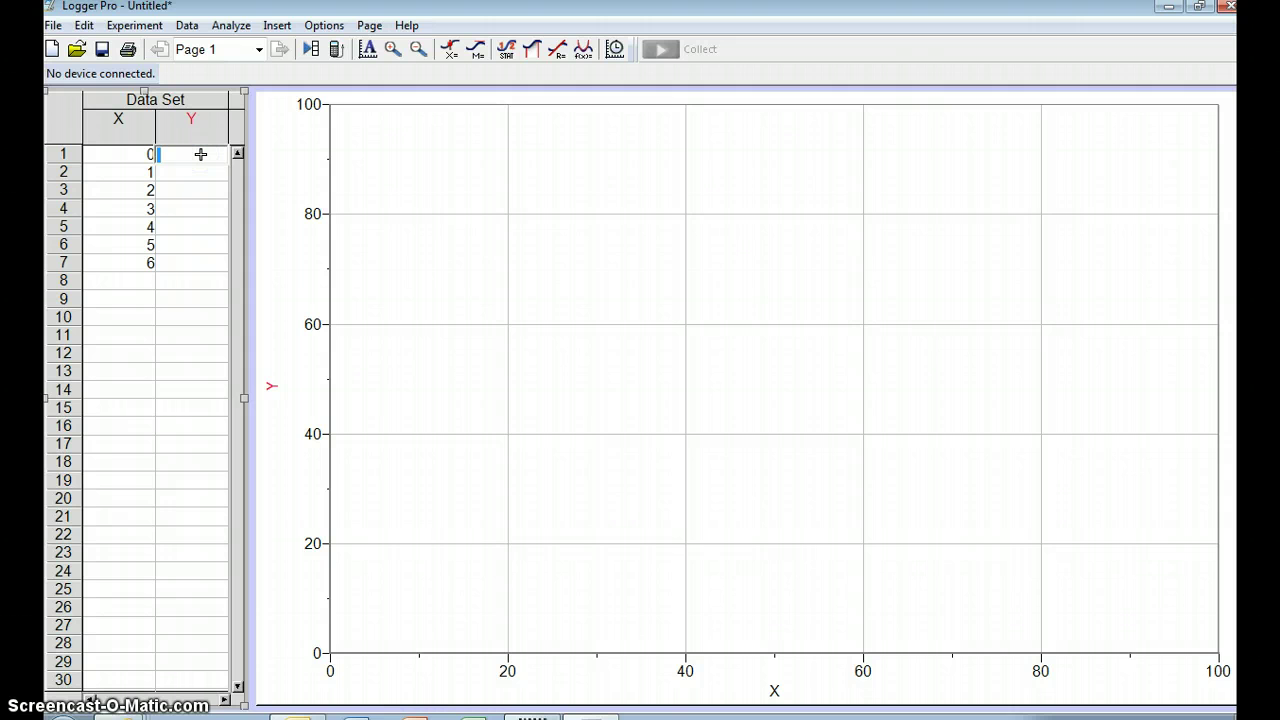
pyautogui.write('0')
pyautogui.press('Return')
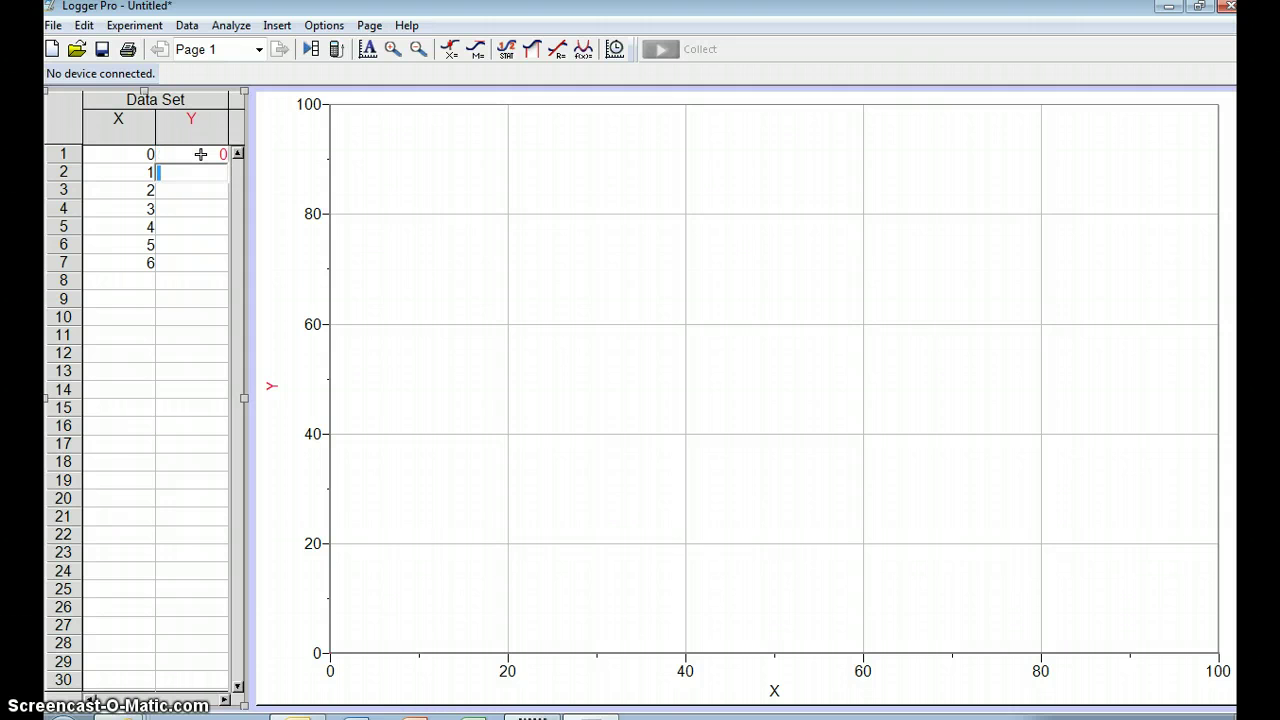
pyautogui.write('3')
pyautogui.press('Return')
pyautogui.write('6')
pyautogui.press('Return')
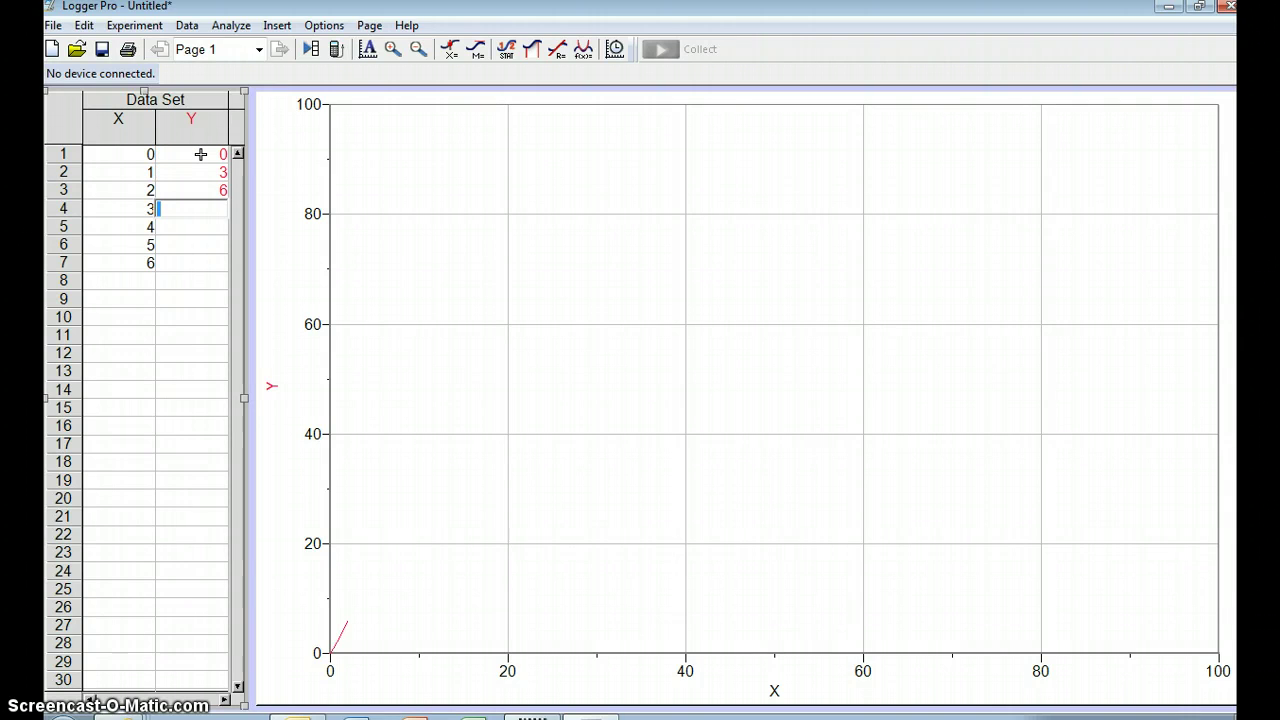
pyautogui.write('9')
pyautogui.press('Return')
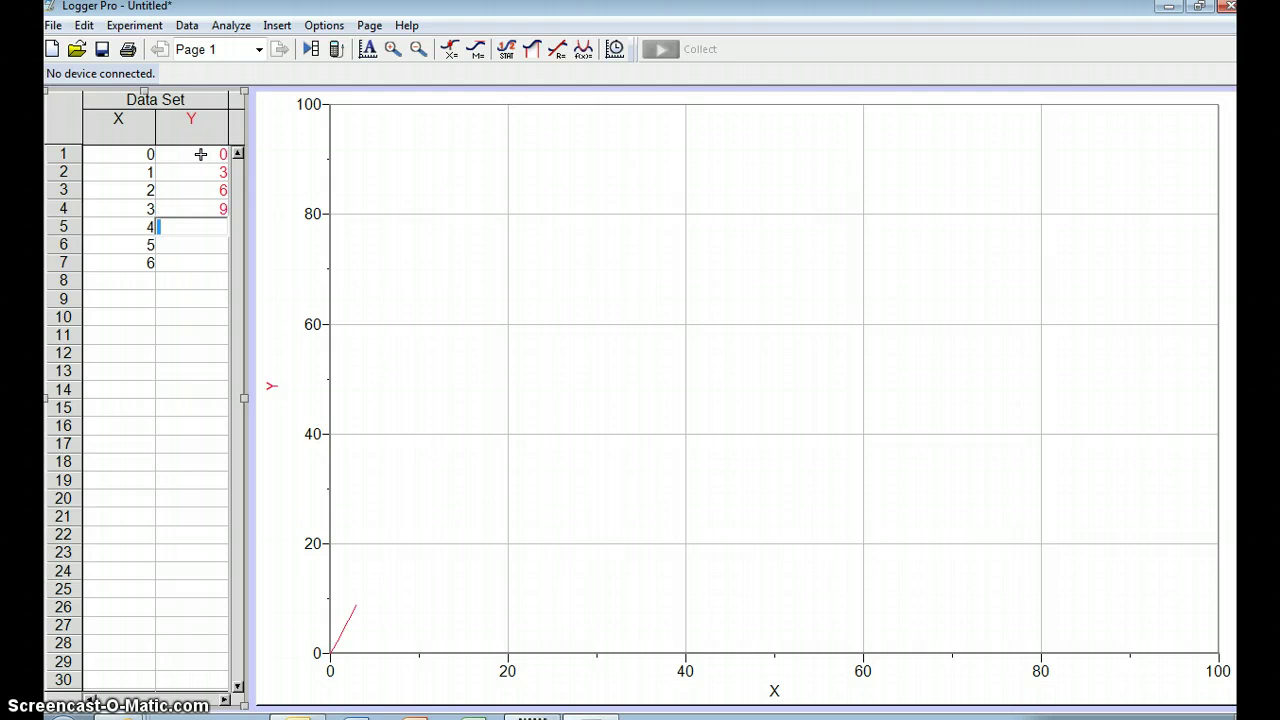
pyautogui.write('12')
pyautogui.press('Return')
pyautogui.write('15')
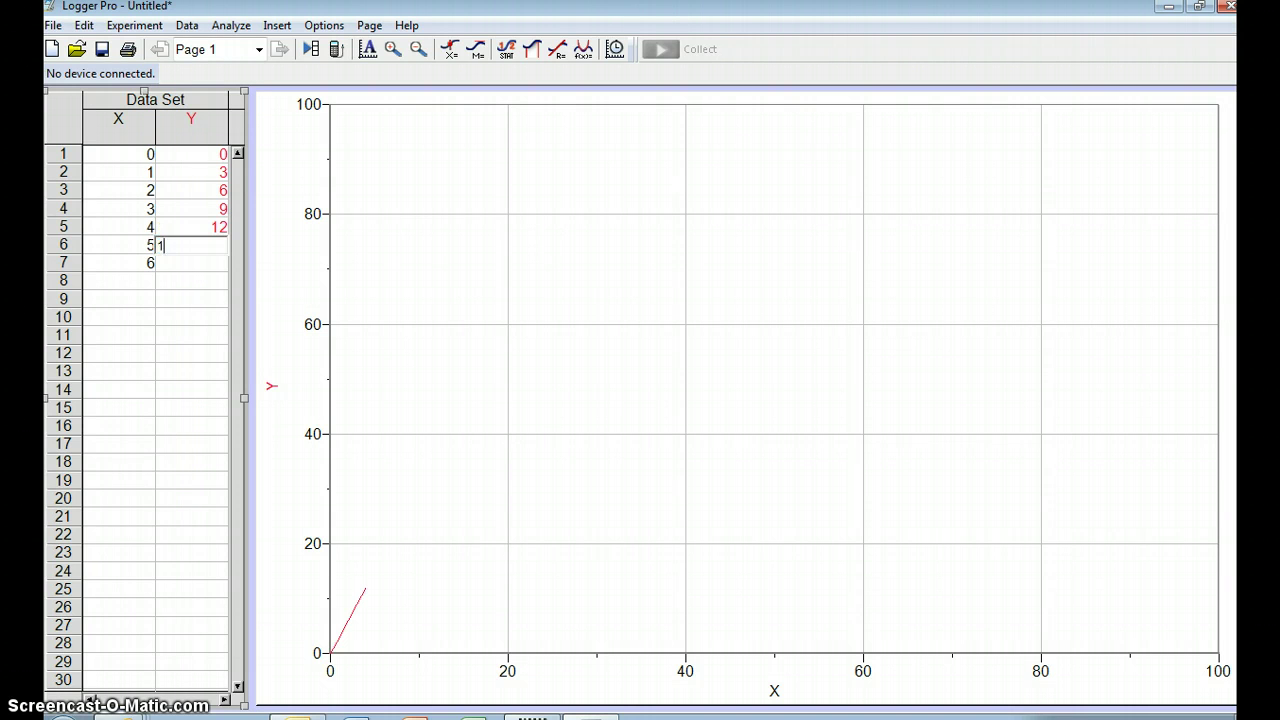
pyautogui.press('Return')
pyautogui.write('18')
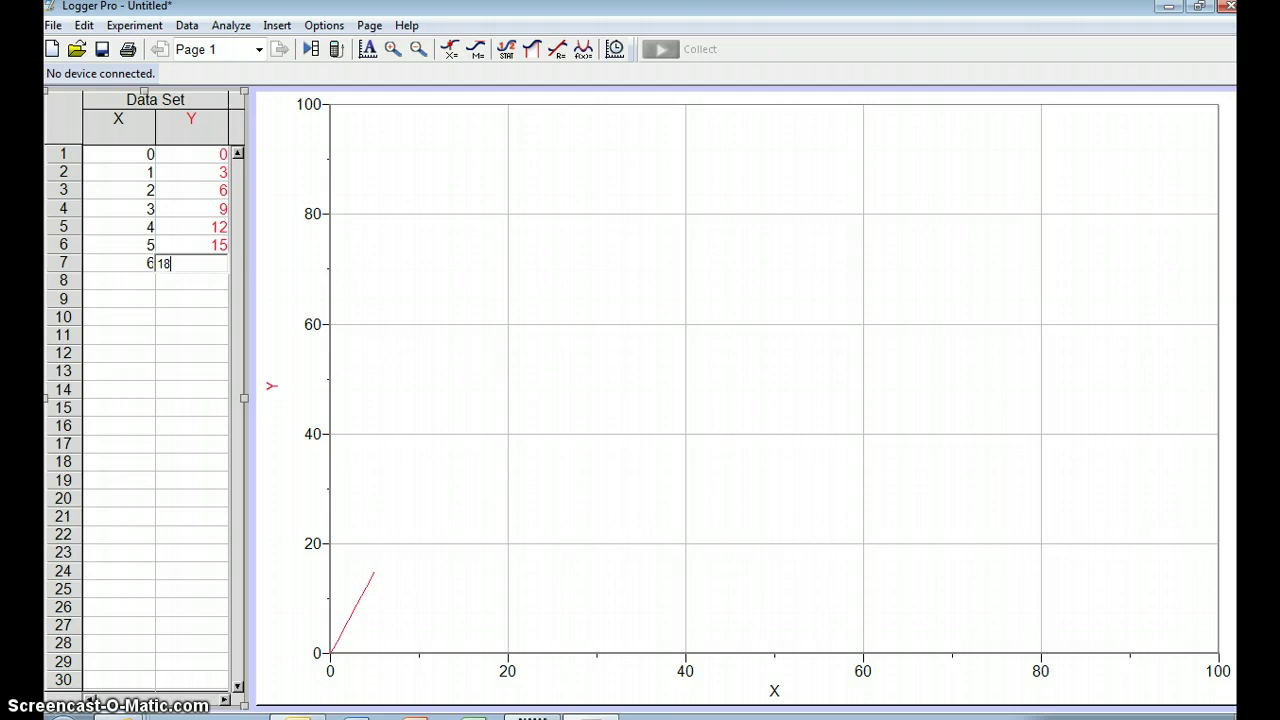
pyautogui.press('Return')
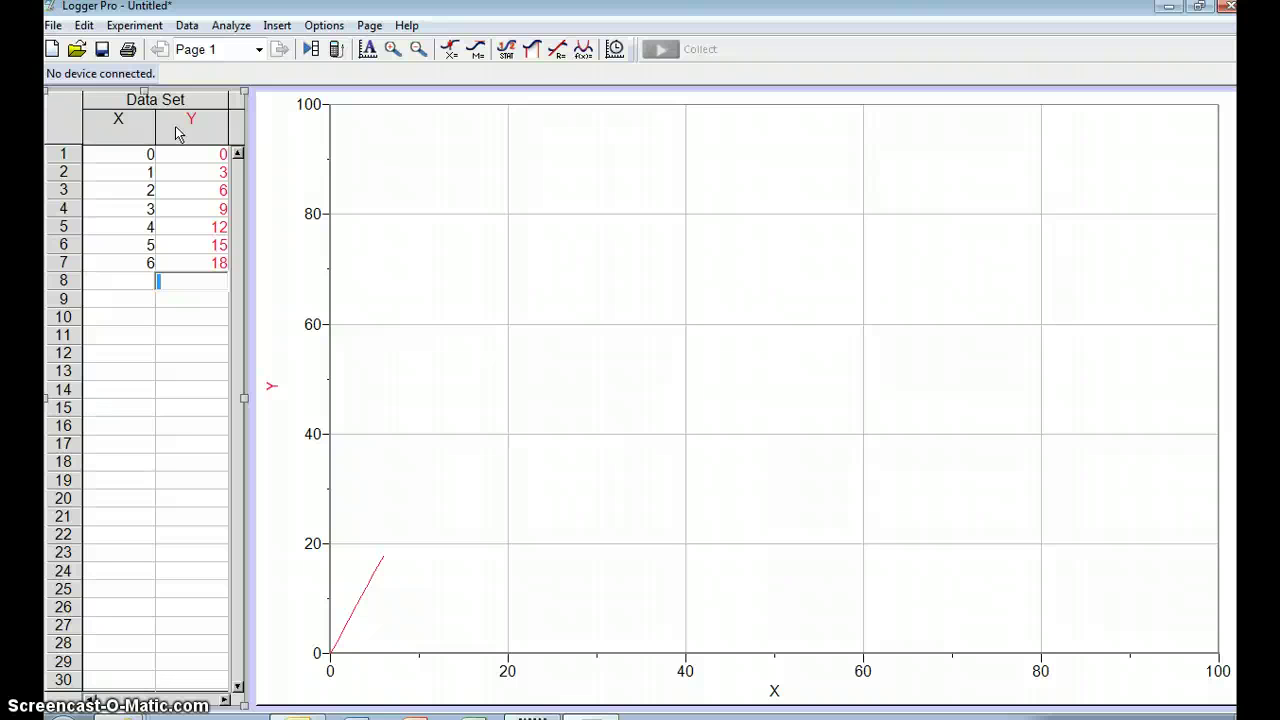
# Step: Rename the X column to Time, with short name time and units of seconds
pyautogui.doubleClick(118, 121)
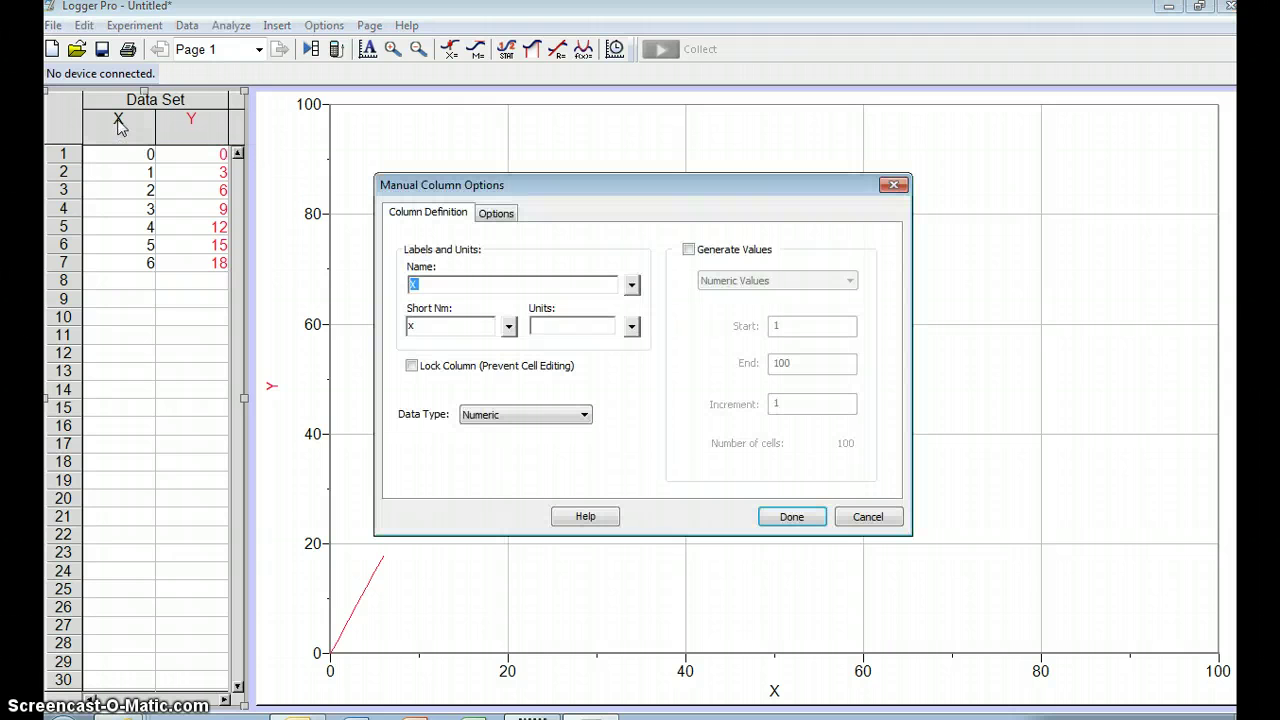
pyautogui.click(428, 290)
pyautogui.press('BackSpace')
pyautogui.write('Time')
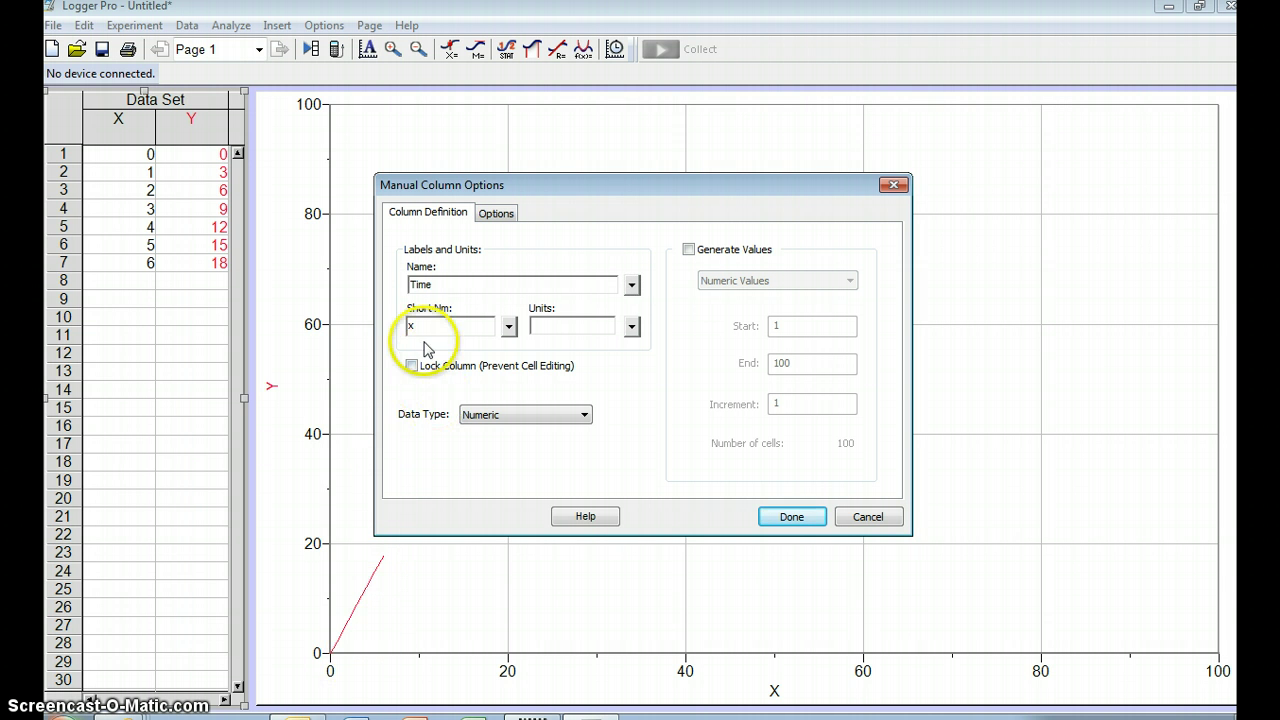
pyautogui.moveTo(423, 325); pyautogui.dragTo(369, 333)
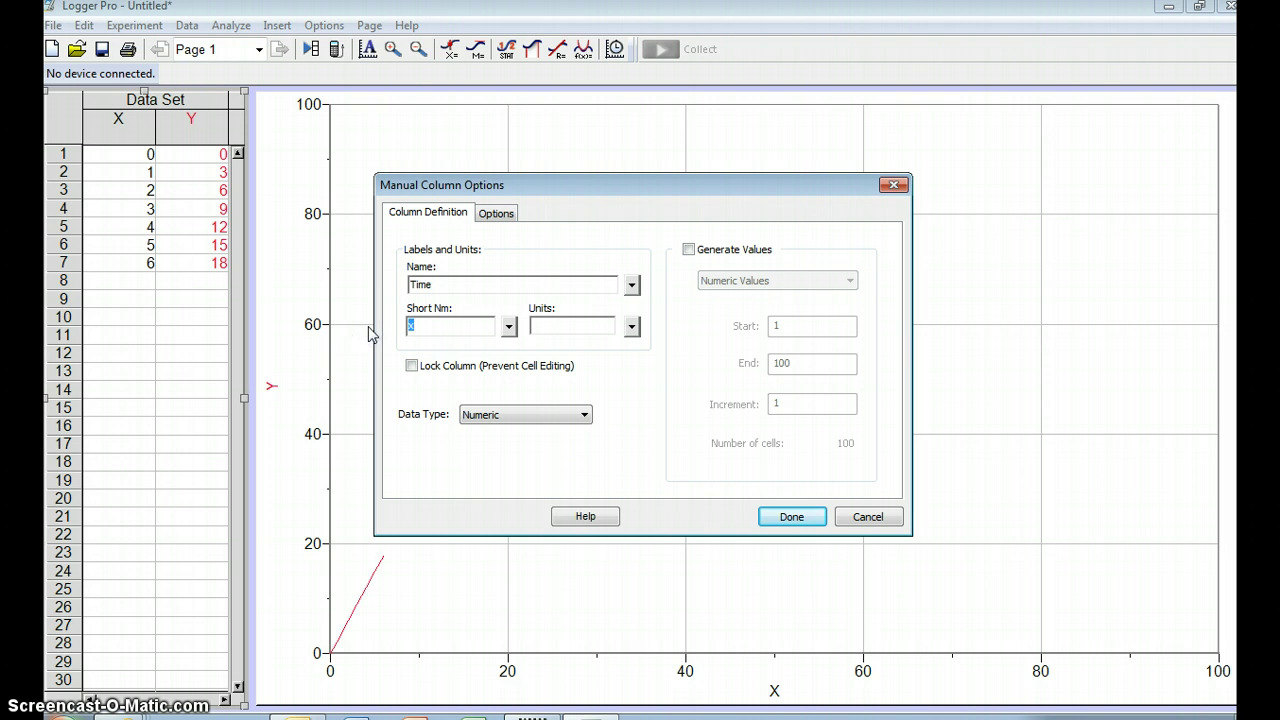
pyautogui.write('time')
pyautogui.press('Tab')
pyautogui.press('Tab')
pyautogui.write('seconds')
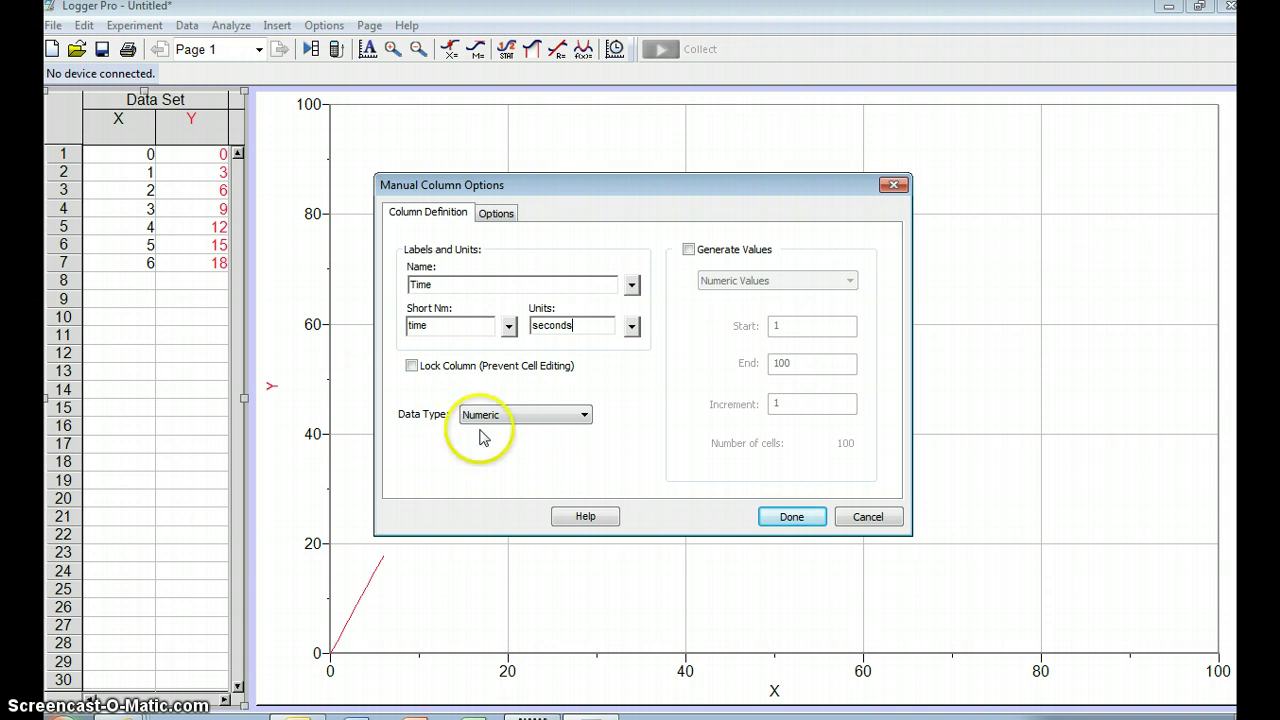
pyautogui.click(791, 518)
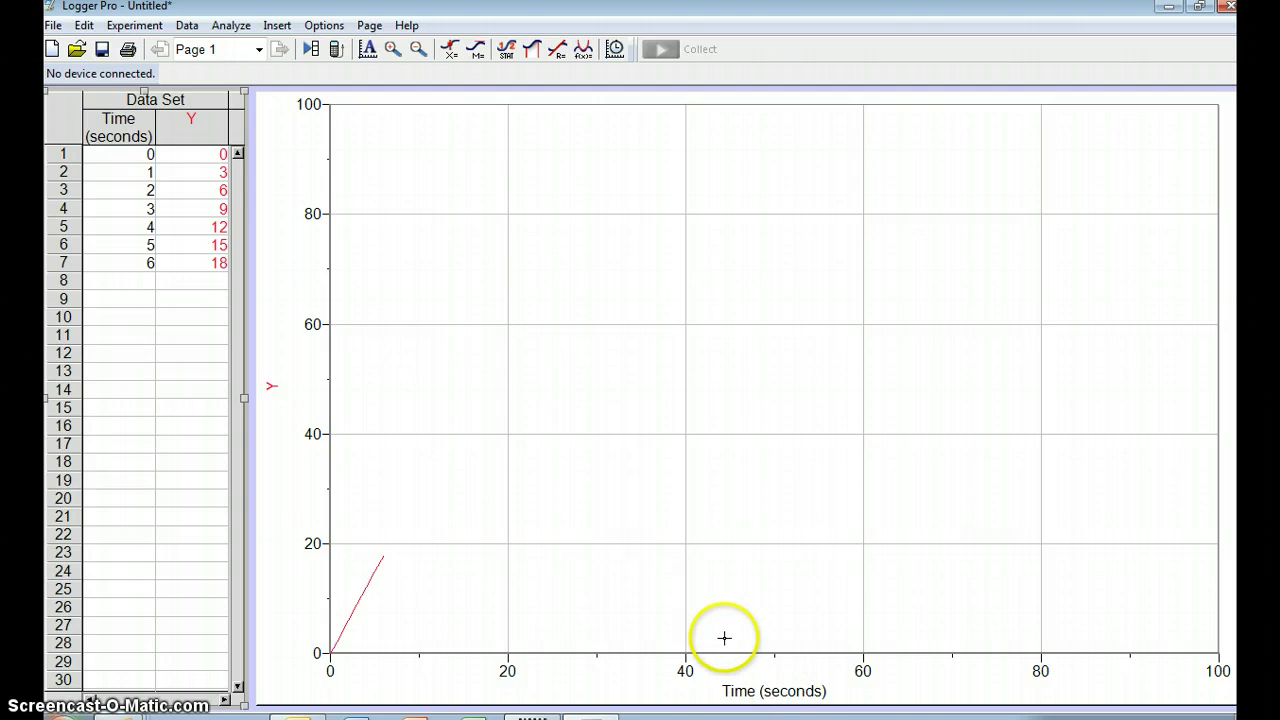
# Step: Rename the Y column to Displacement, with short name Displ and units of meters
pyautogui.doubleClick(189, 126)
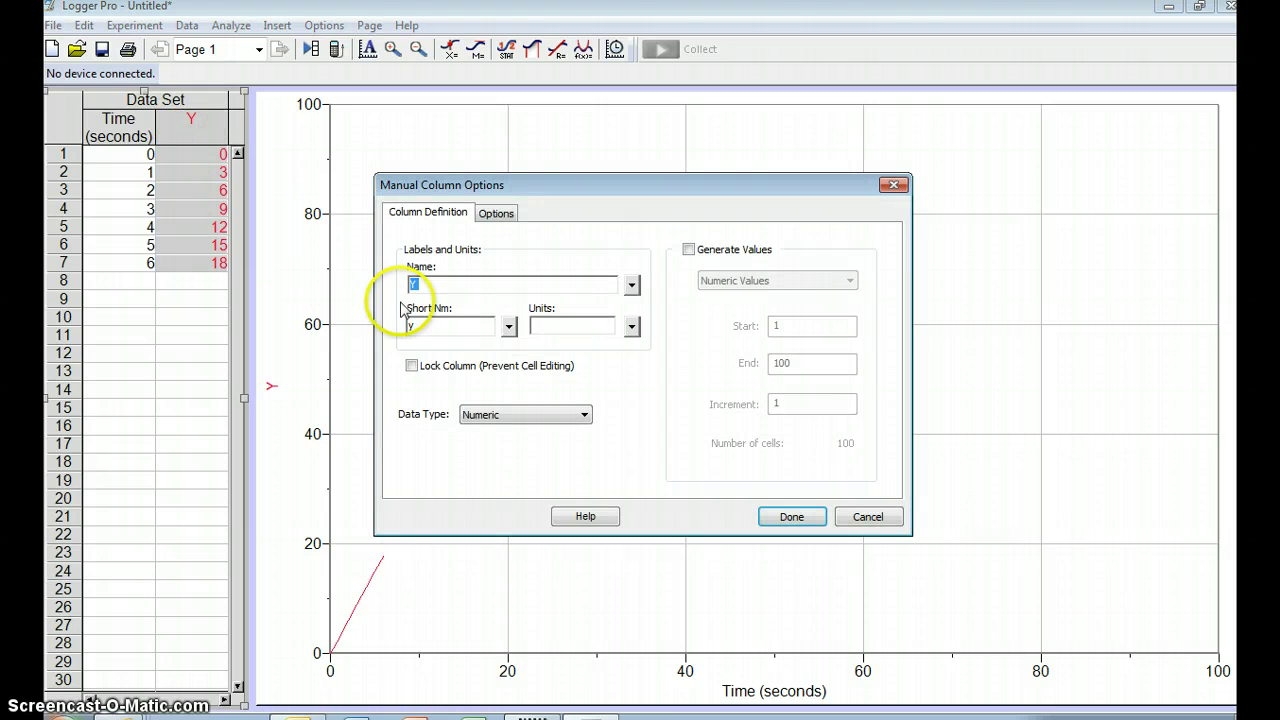
pyautogui.write('Displaceme')
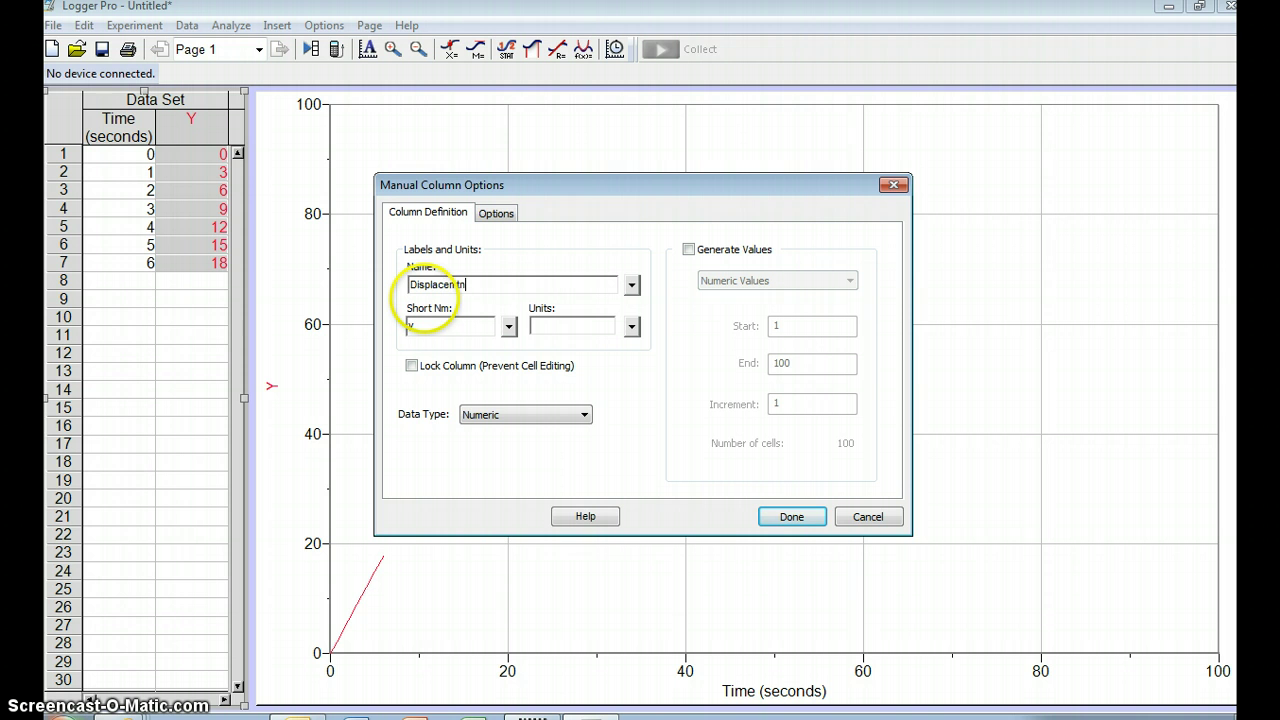
pyautogui.write('nt')
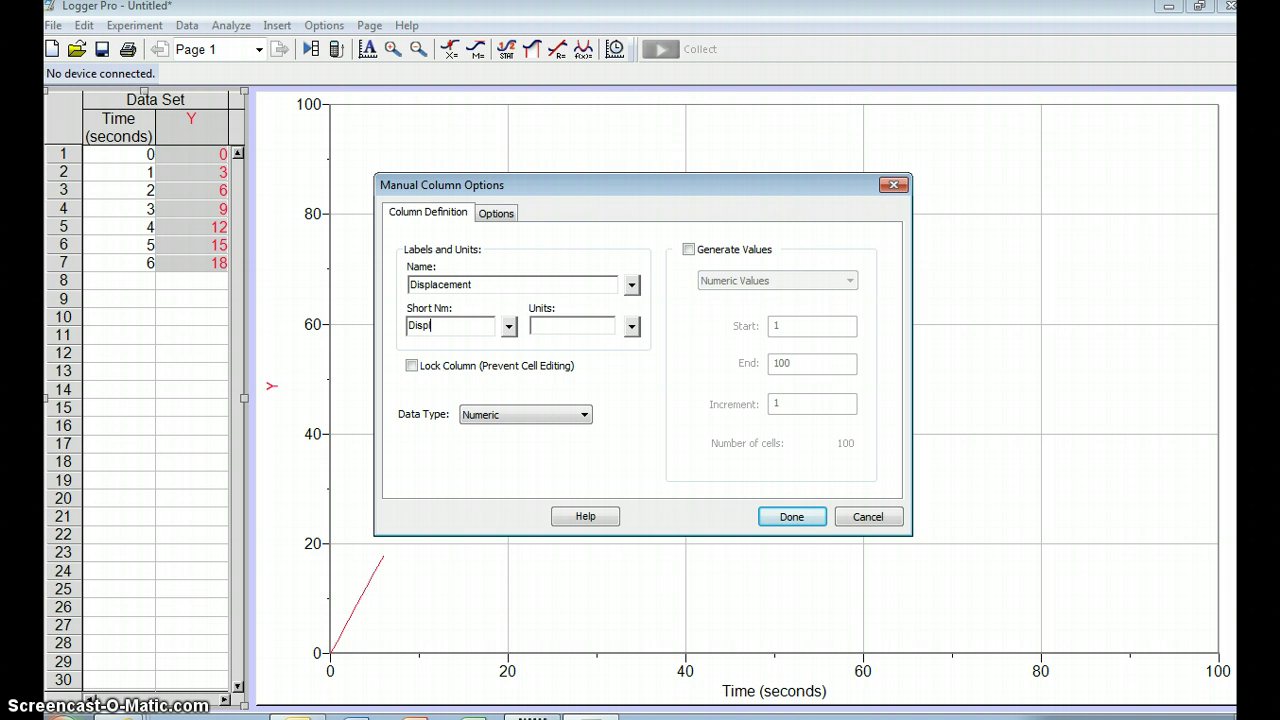
pyautogui.write('l')
pyautogui.click(539, 326)
pyautogui.click(791, 516)
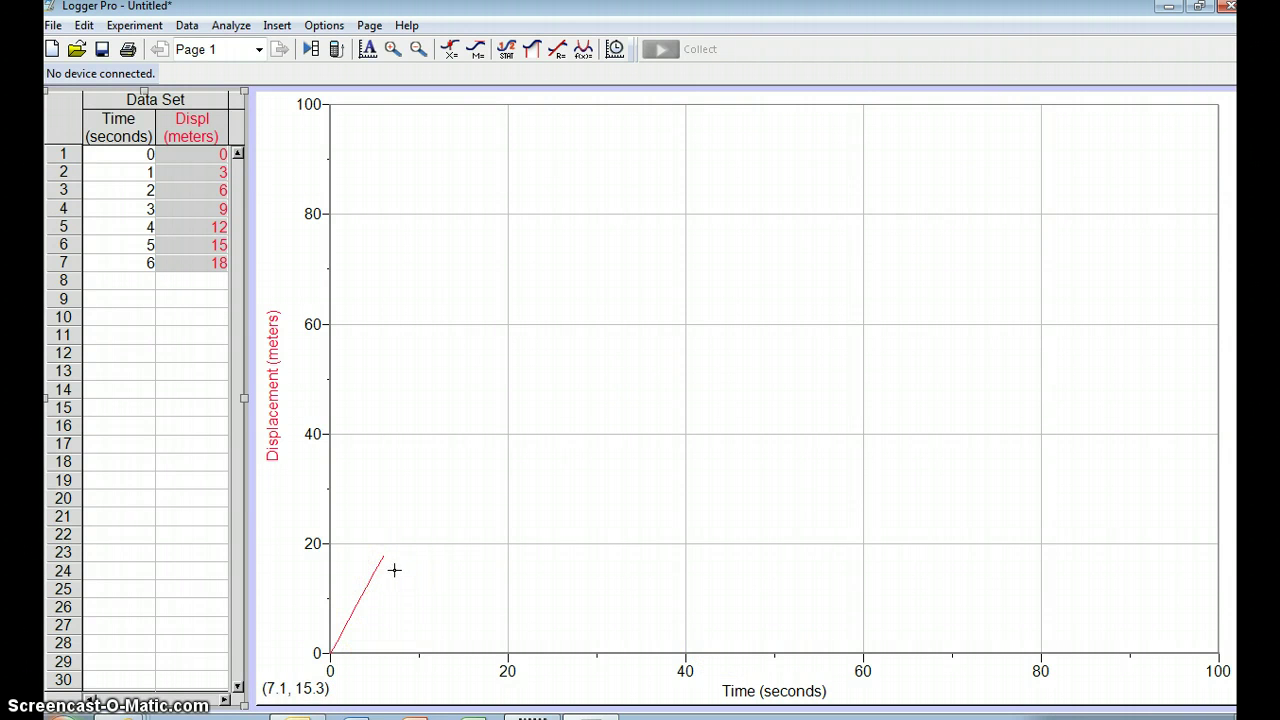
# Step: Turn on Point Protectors and turn off Connect Points in the graph's appearance options
pyautogui.doubleClick(466, 298)
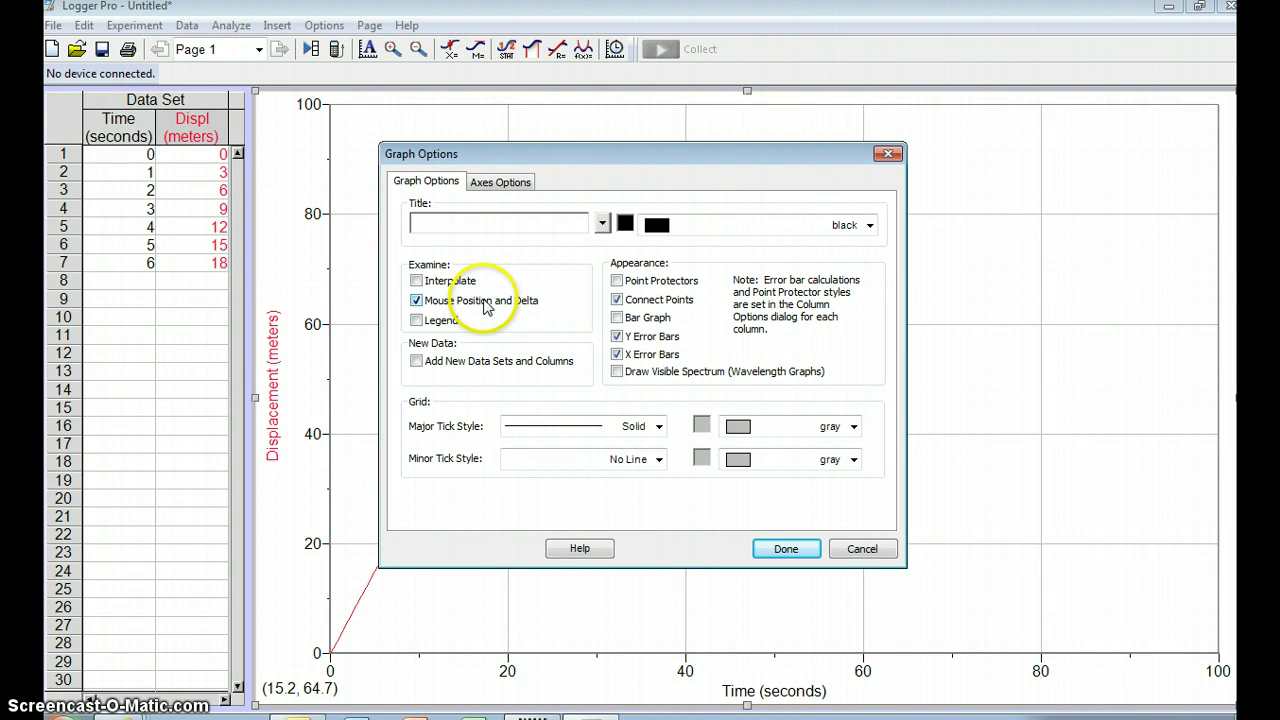
pyautogui.click(618, 282)
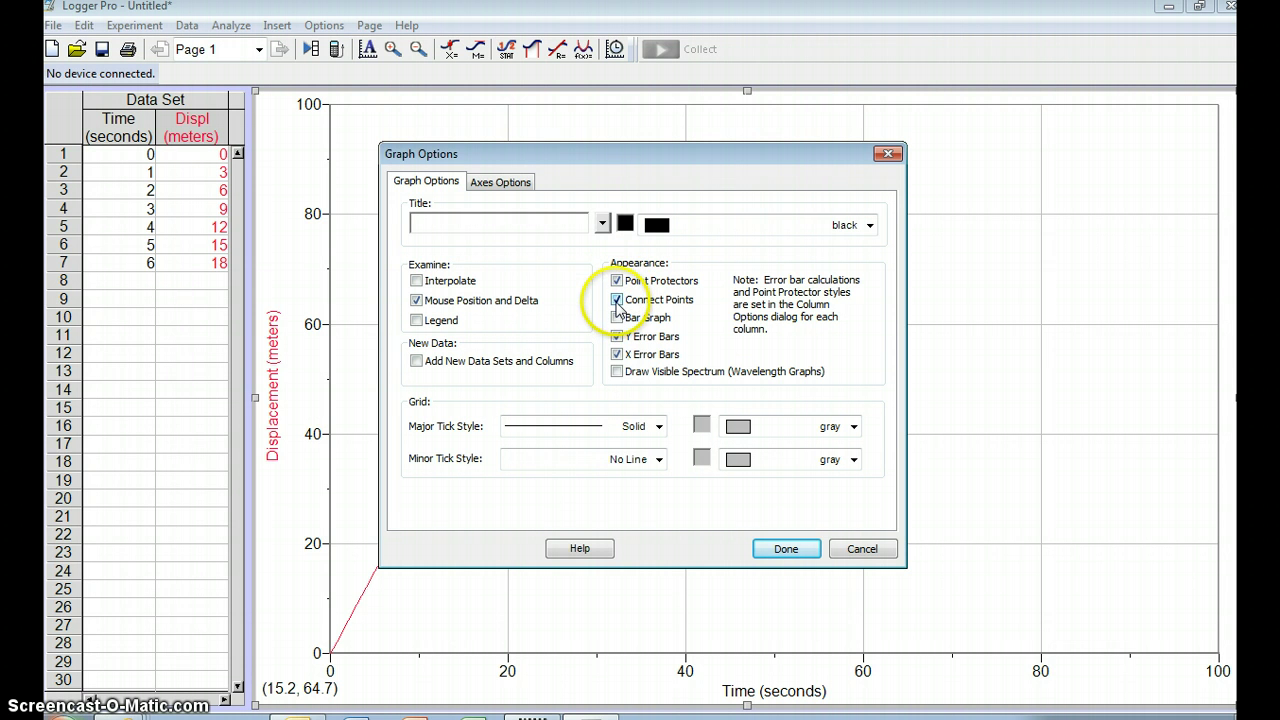
pyautogui.click(617, 300)
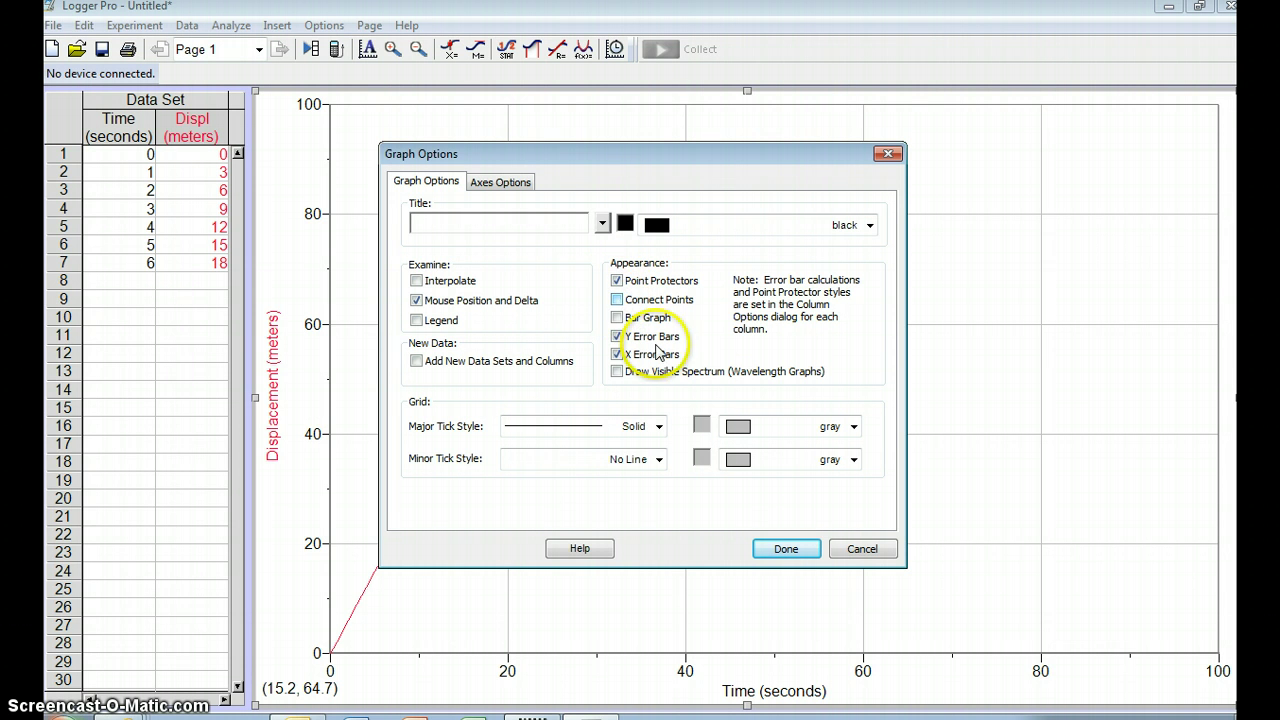
pyautogui.click(758, 552)
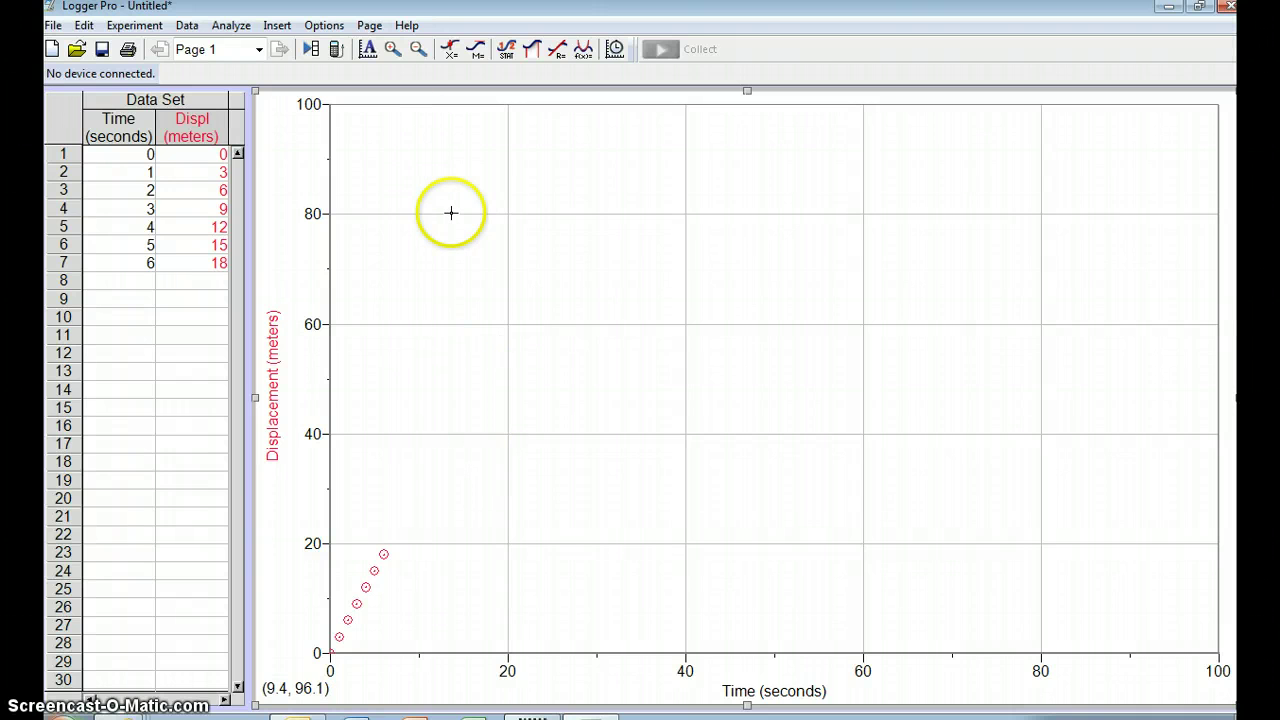
# Step: Autoscale the graph to the data, and zoom it out once to leave room around the end points
pyautogui.click(367, 50)
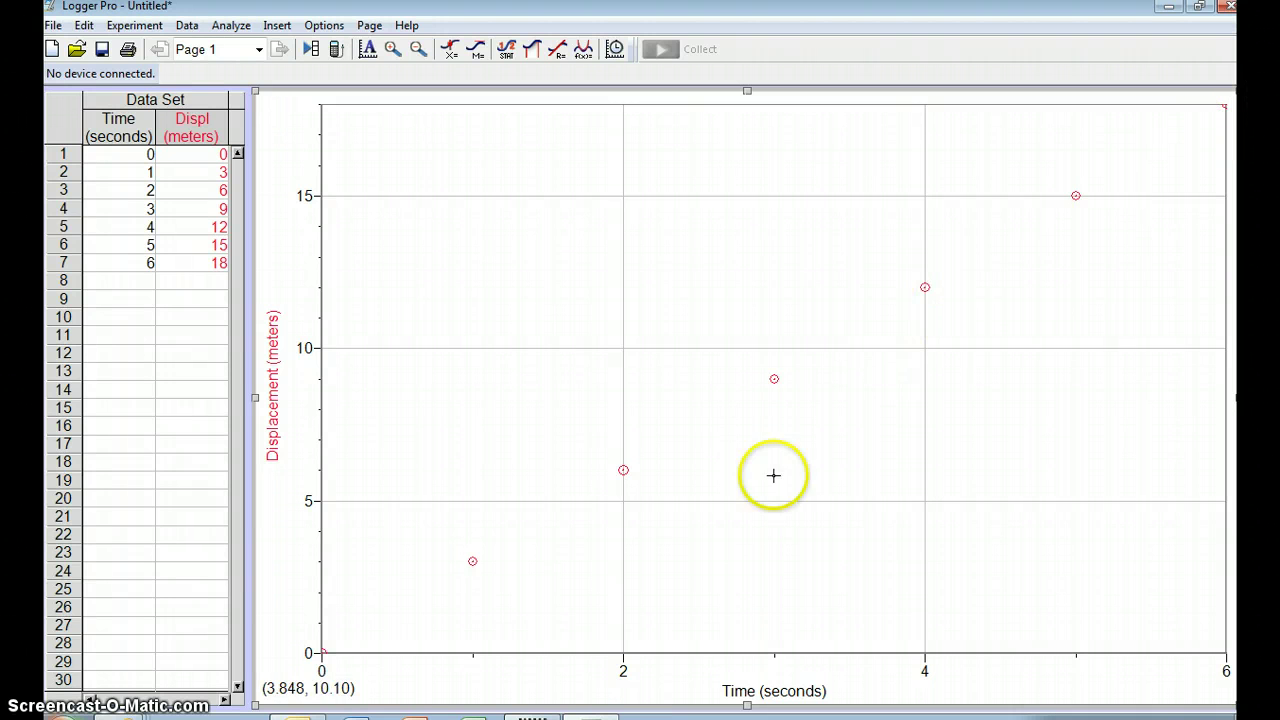
pyautogui.click(323, 650)
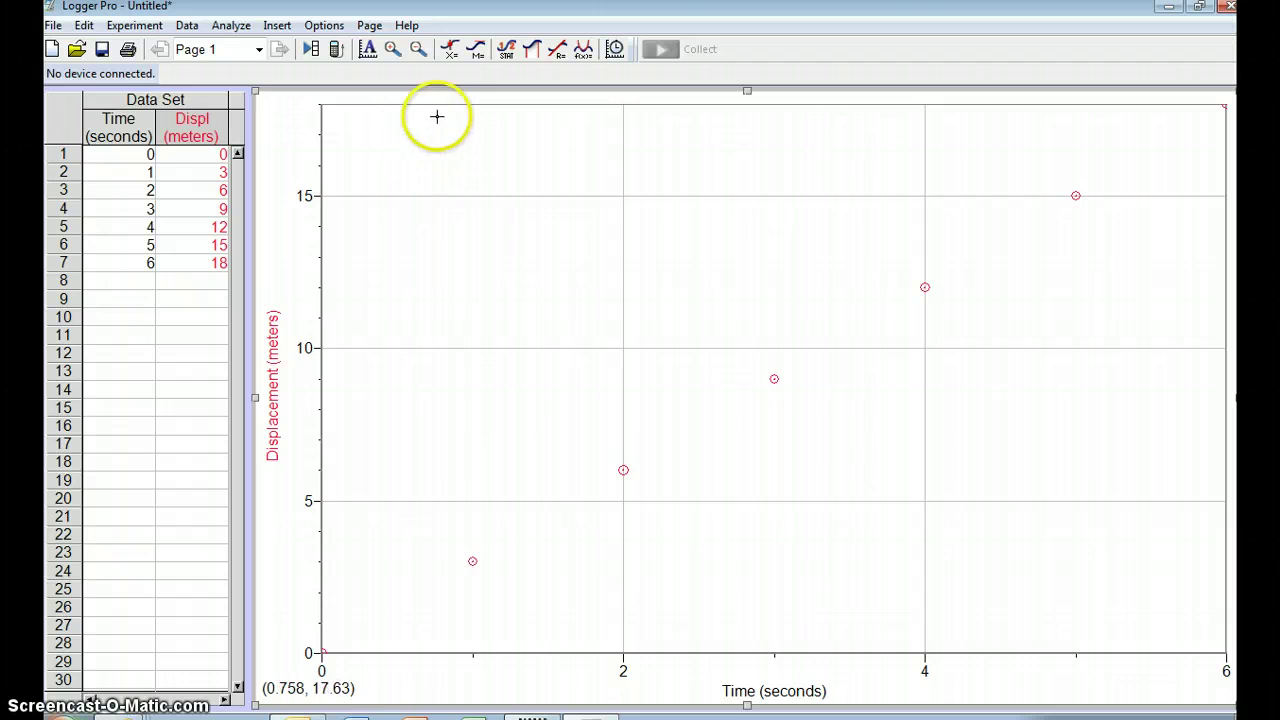
pyautogui.click(418, 50)
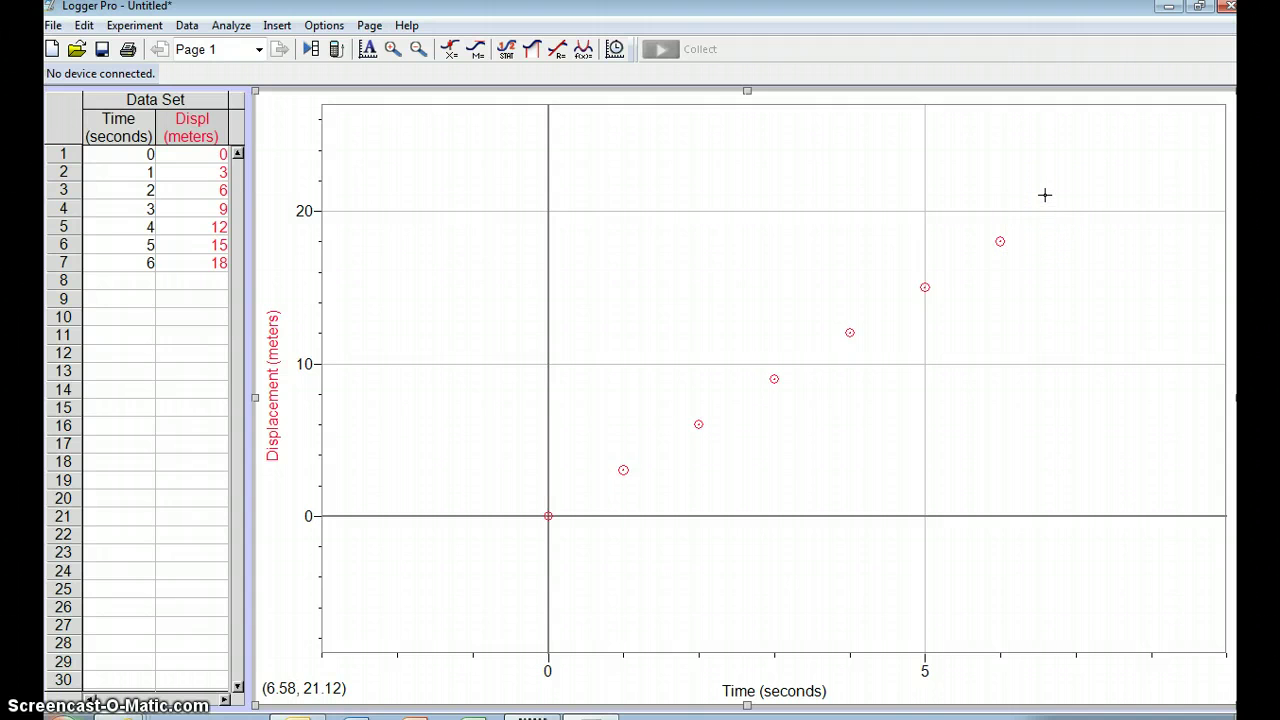
# Step: Zoom the graph in on a region enclosing all data points, from about (-0.3, -2.5) to (6.6, 21)
pyautogui.moveTo(1044, 195); pyautogui.dragTo(524, 554)
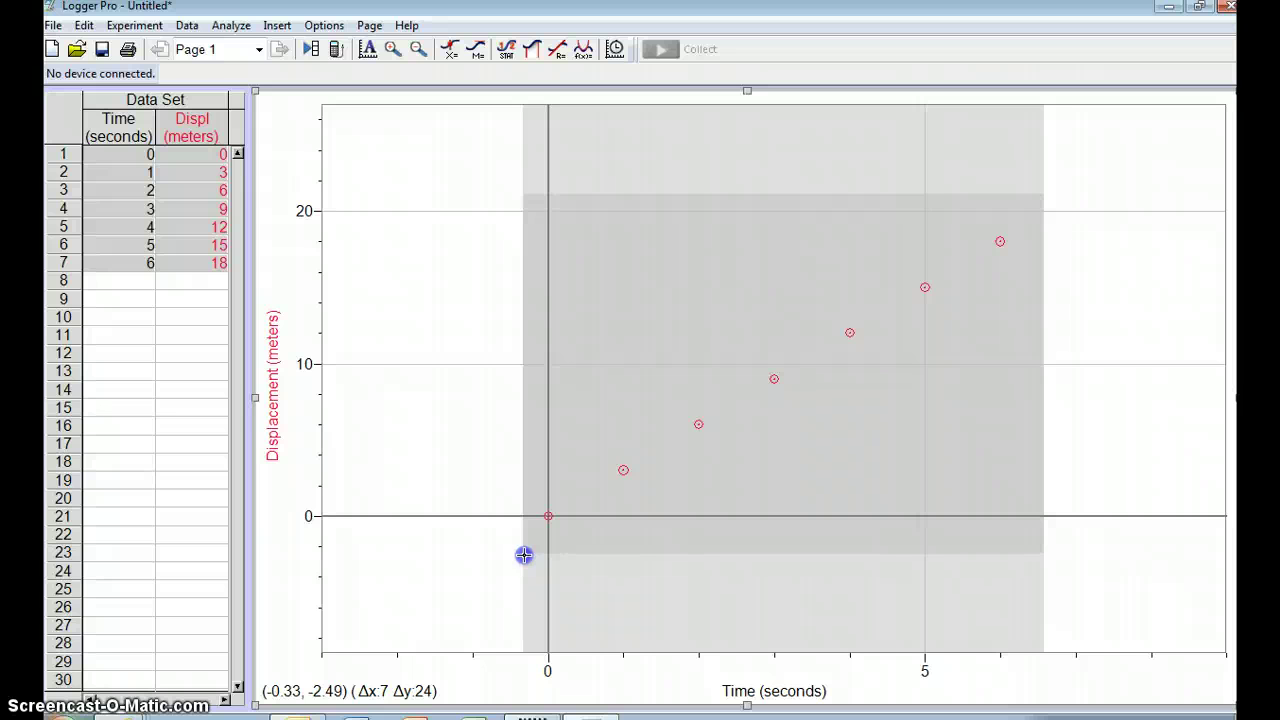
pyautogui.moveTo(523, 555); pyautogui.dragTo(522, 555)
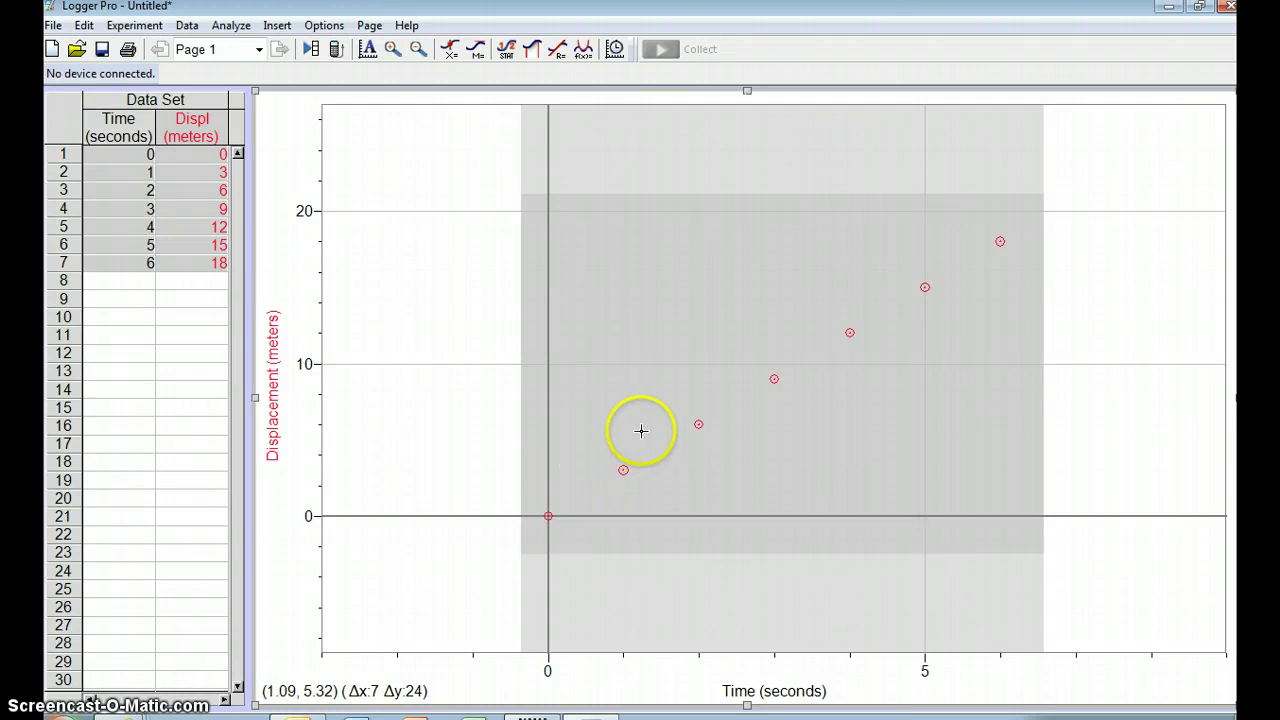
pyautogui.click(392, 50)
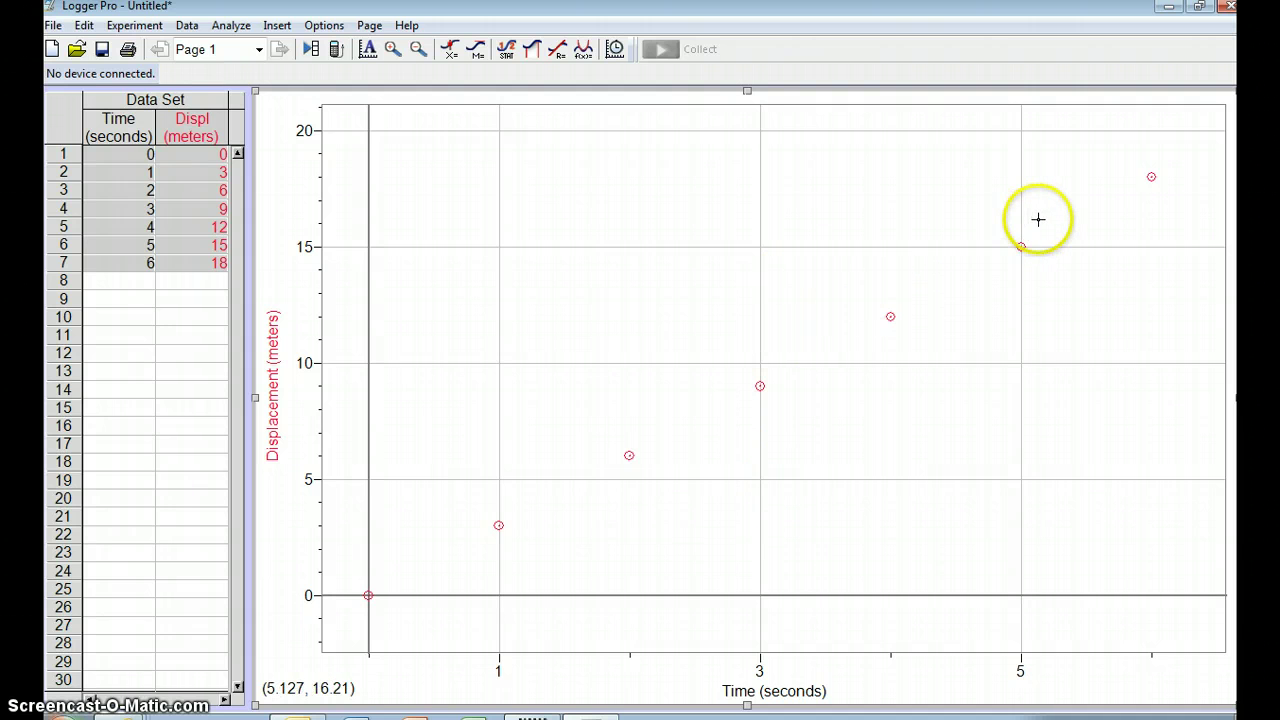
# Step: Zoom the graph in on the points at 3, 4 and 5 seconds, and restore the view of all data points
pyautogui.moveTo(1040, 214)
pyautogui.mouseDown()
pyautogui.moveTo(1031, 366)
pyautogui.moveTo(903, 460)
pyautogui.moveTo(727, 456)
pyautogui.mouseUp()
pyautogui.click(393, 49)
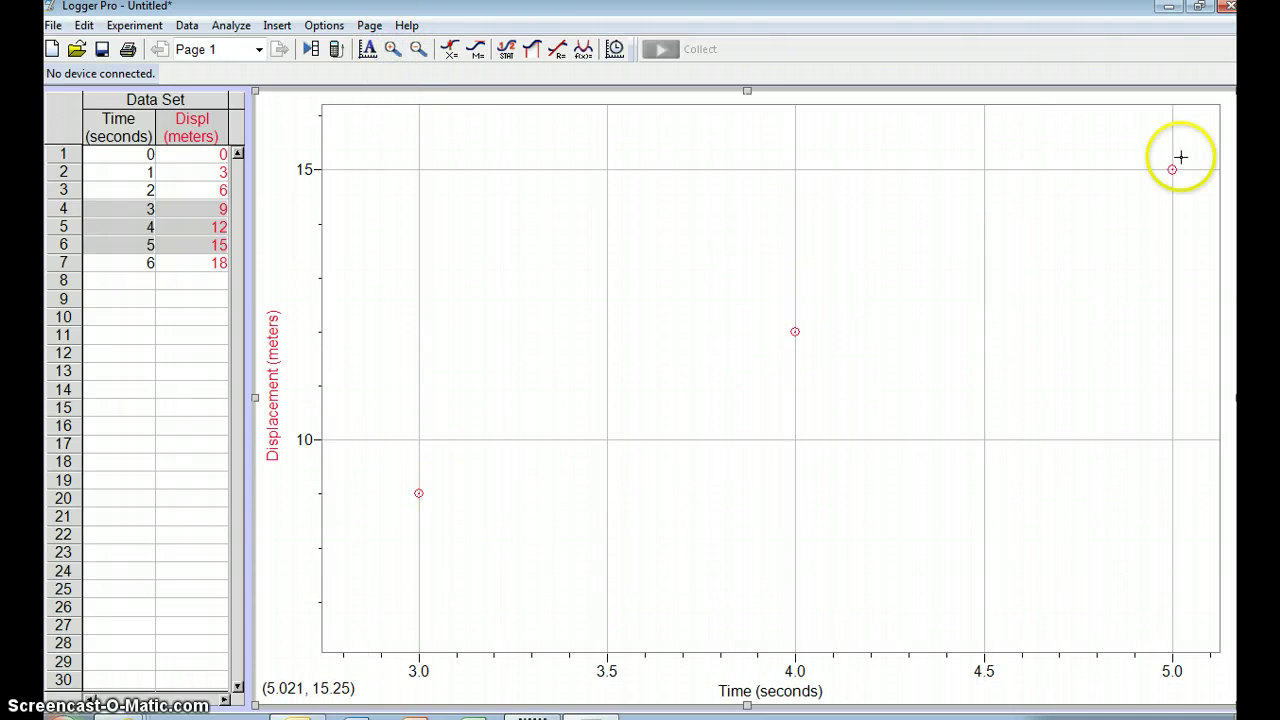
pyautogui.click(417, 49)
pyautogui.click(549, 181)
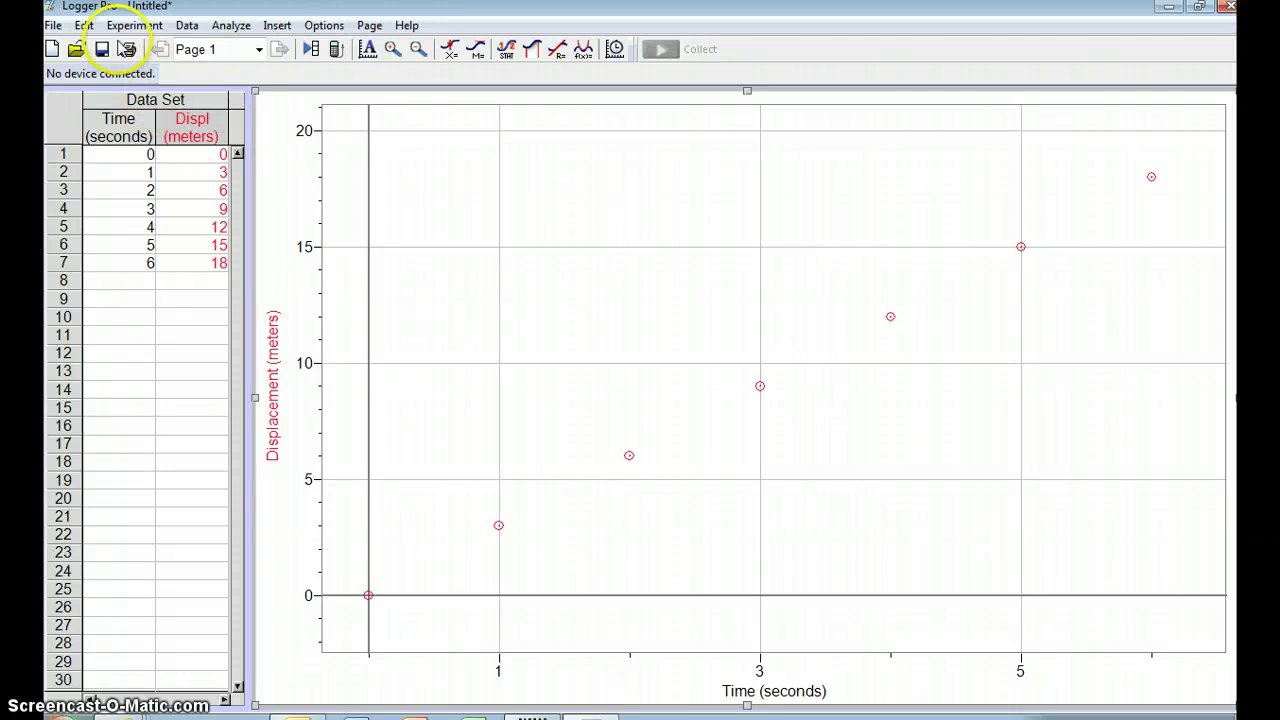
# Step: Set the page orientation for printing to Landscape
pyautogui.click(54, 25)
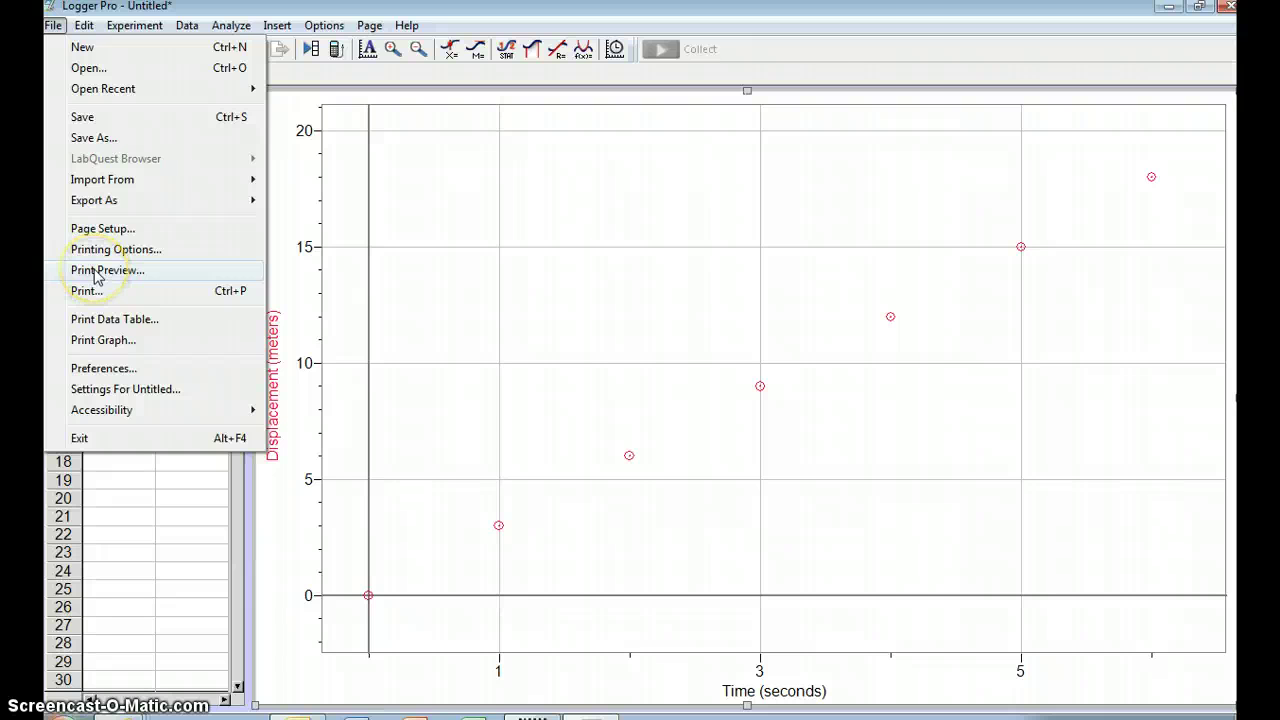
pyautogui.click(101, 229)
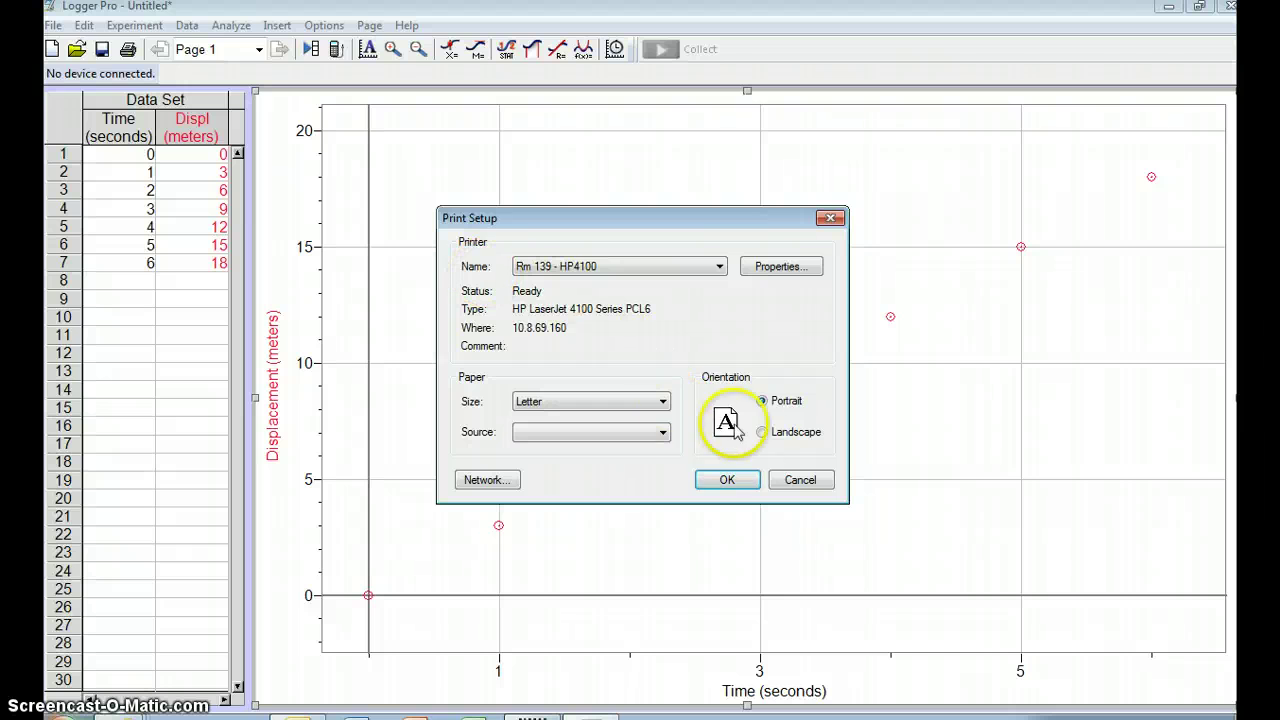
pyautogui.click(762, 432)
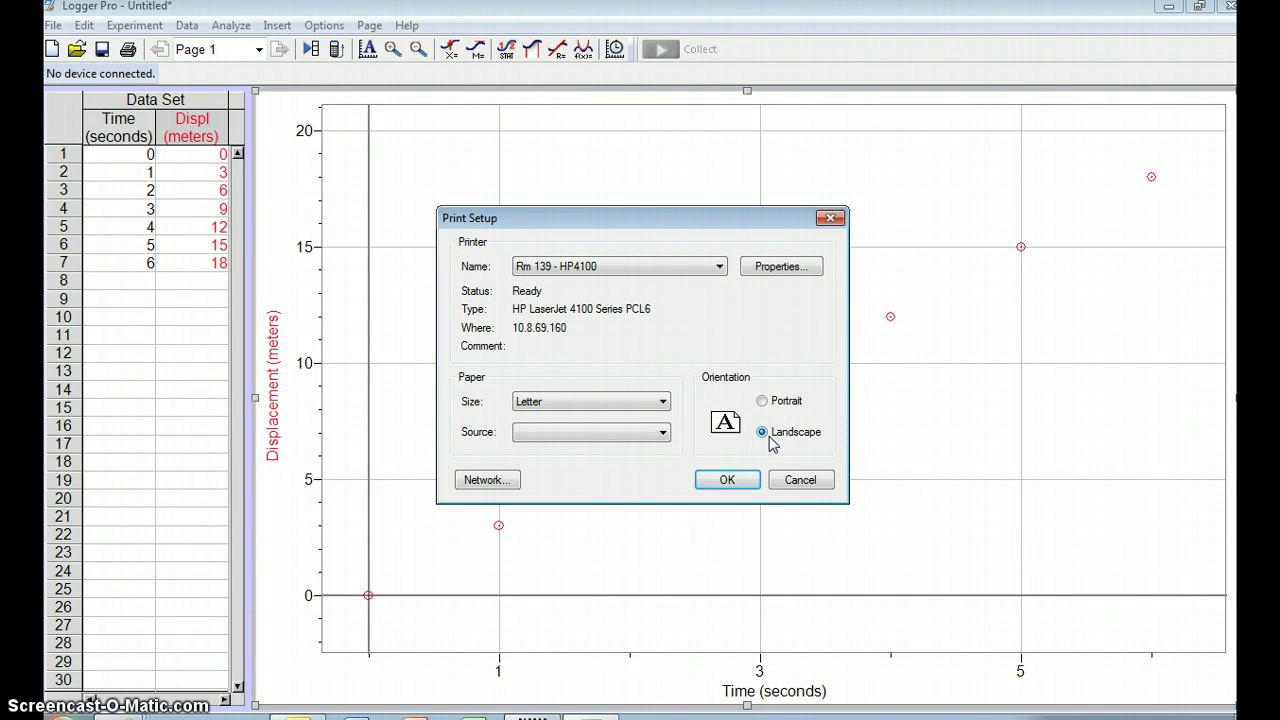
pyautogui.click(774, 436)
pyautogui.click(774, 436)
pyautogui.click(730, 481)
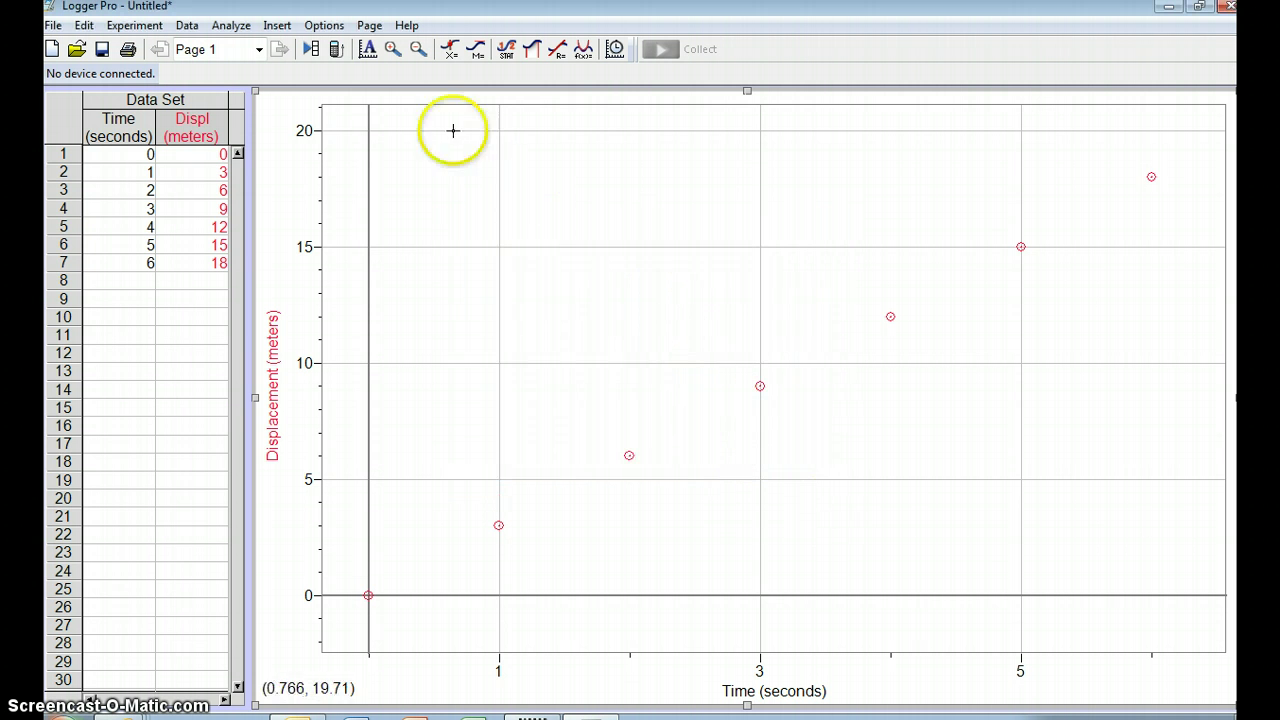
# Step: Preview the printed page with the data table and graph, and close the preview without printing
pyautogui.click(52, 25)
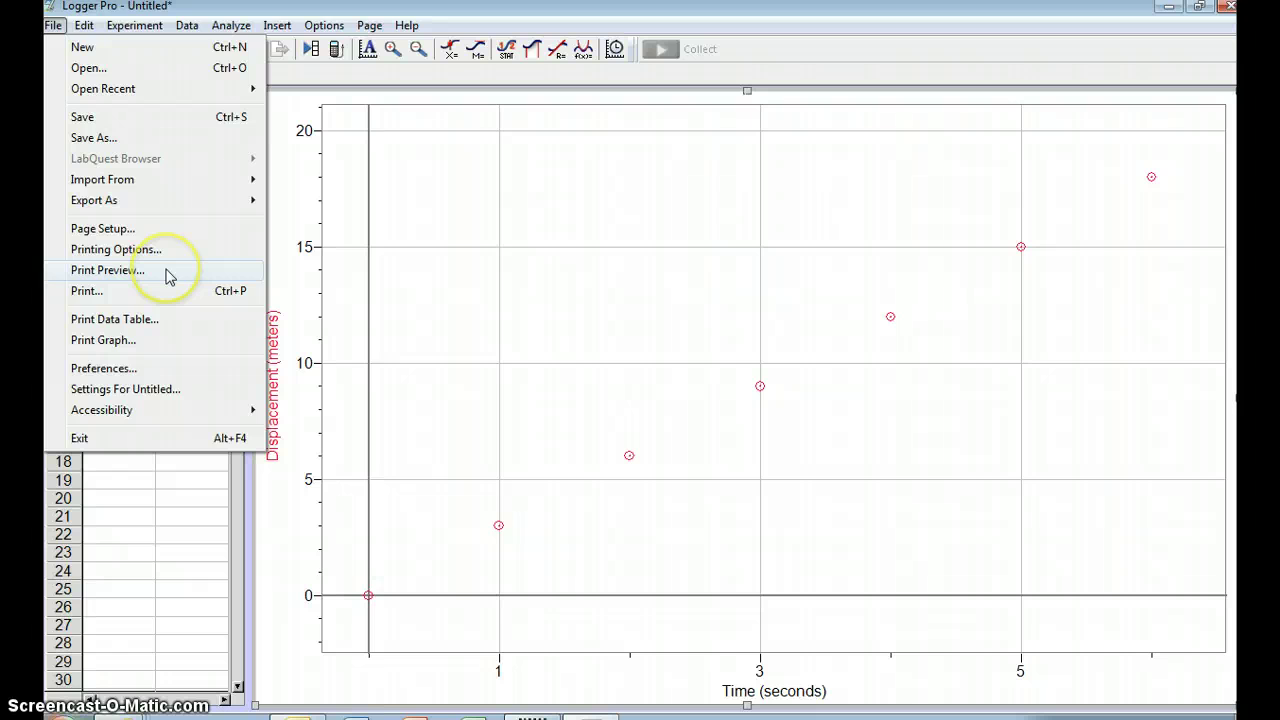
pyautogui.click(108, 270)
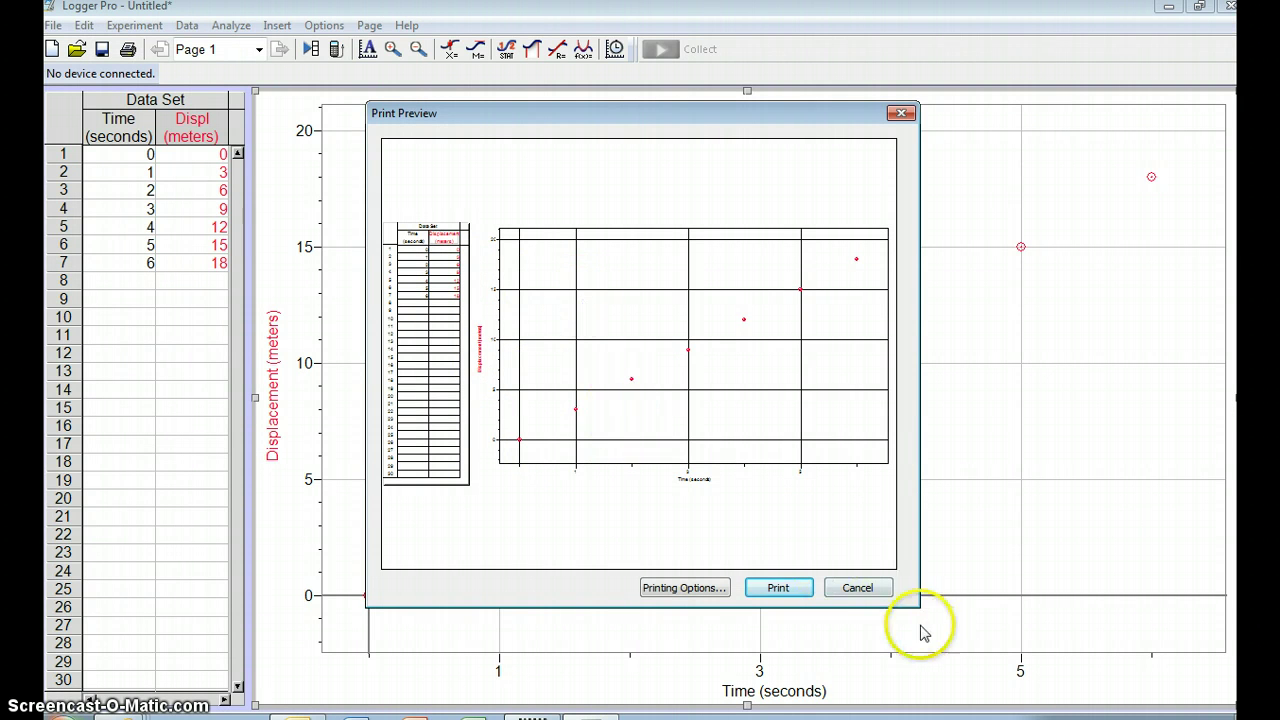
pyautogui.click(862, 586)
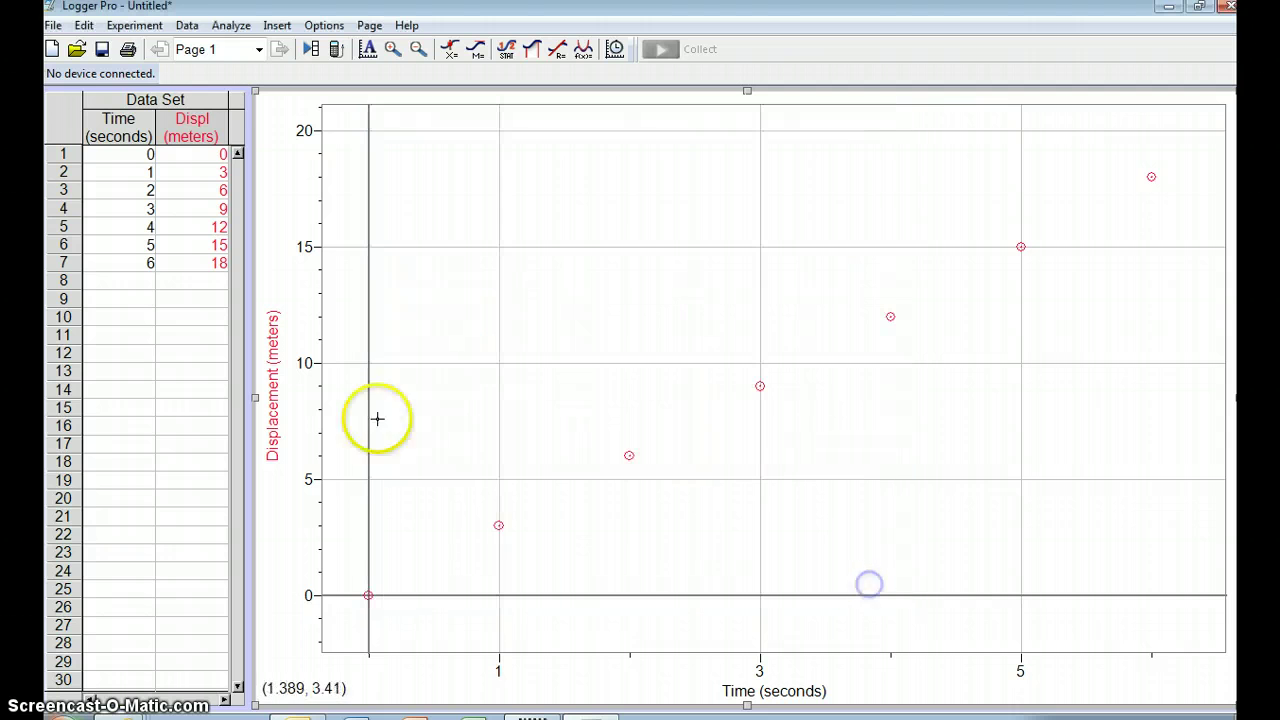
# Step: Go through the printing options for the graph alone, trying the Print Footer option, and cancel the print job
pyautogui.click(55, 25)
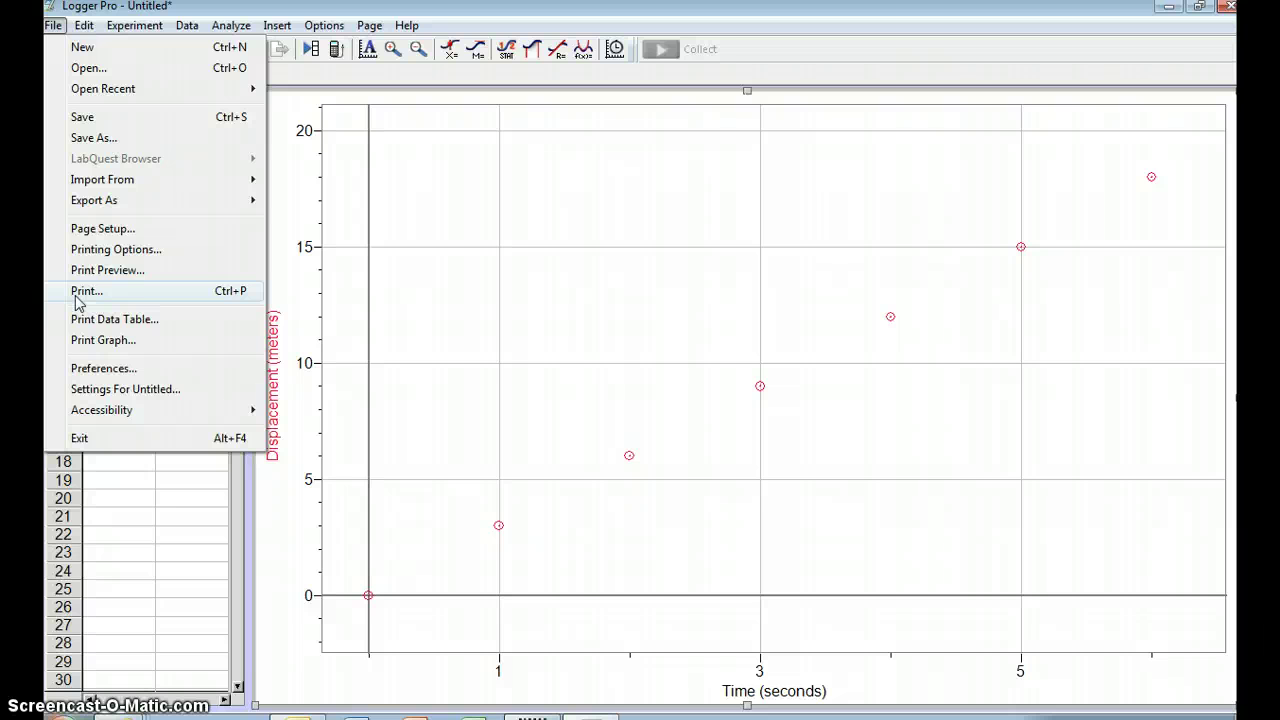
pyautogui.click(98, 342)
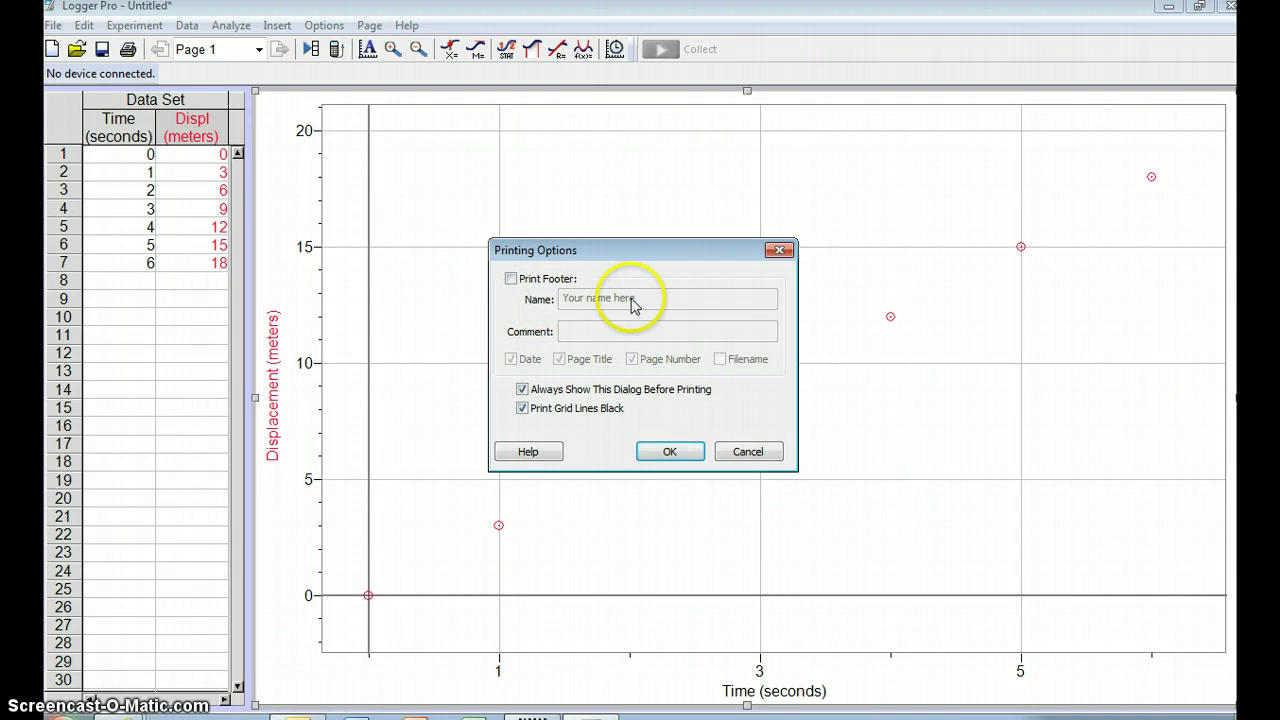
pyautogui.click(511, 279)
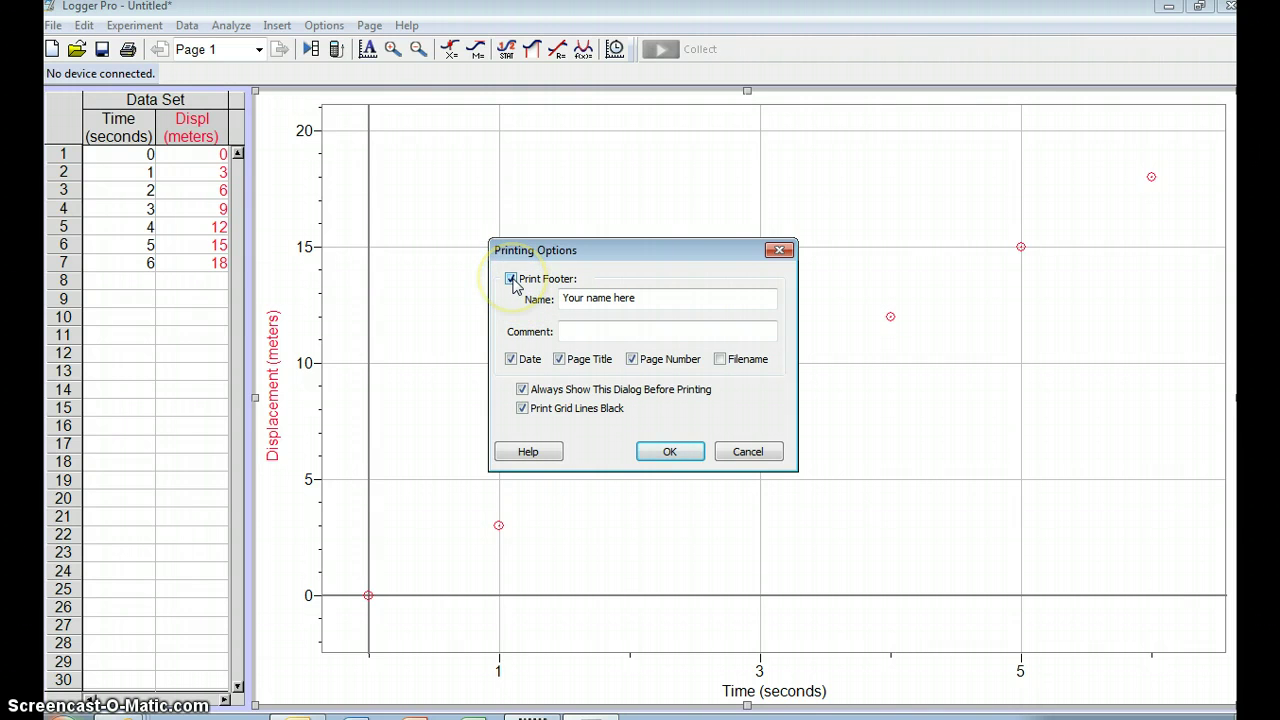
pyautogui.click(511, 279)
pyautogui.click(668, 451)
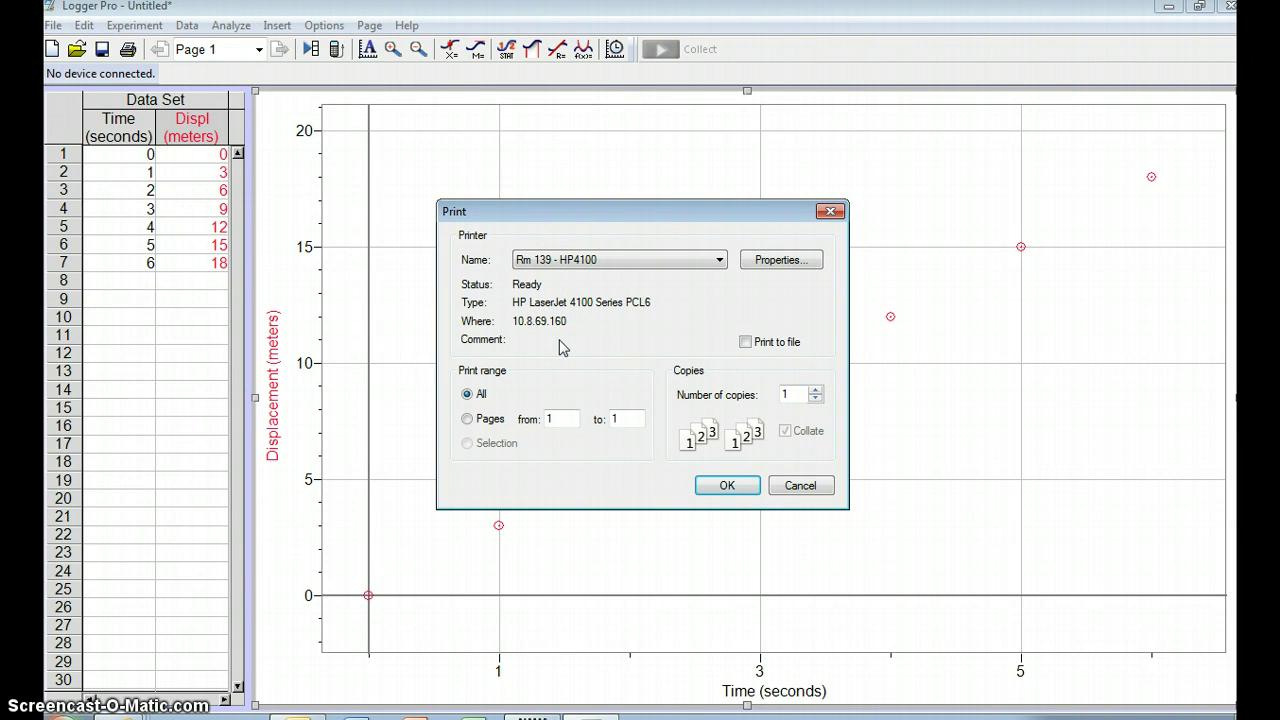
pyautogui.click(799, 486)
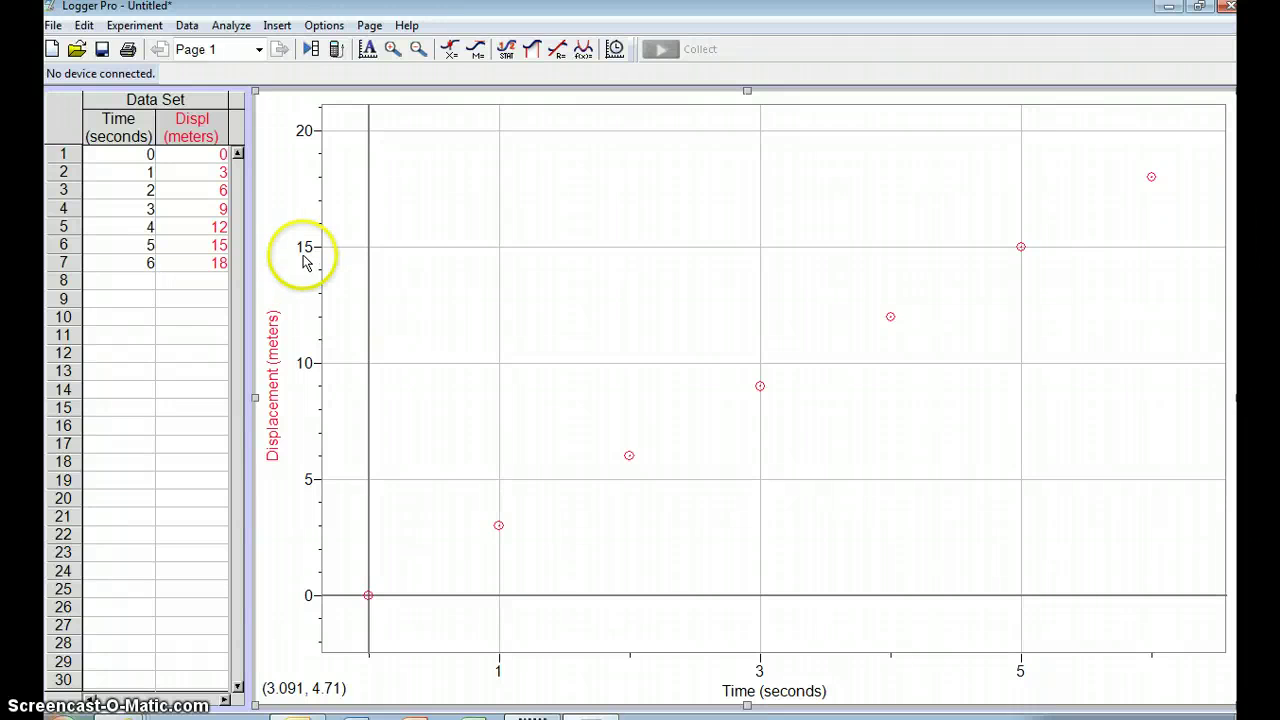
# Step: Title the graph "Displacement vs time" in its graph options
pyautogui.doubleClick(475, 271)
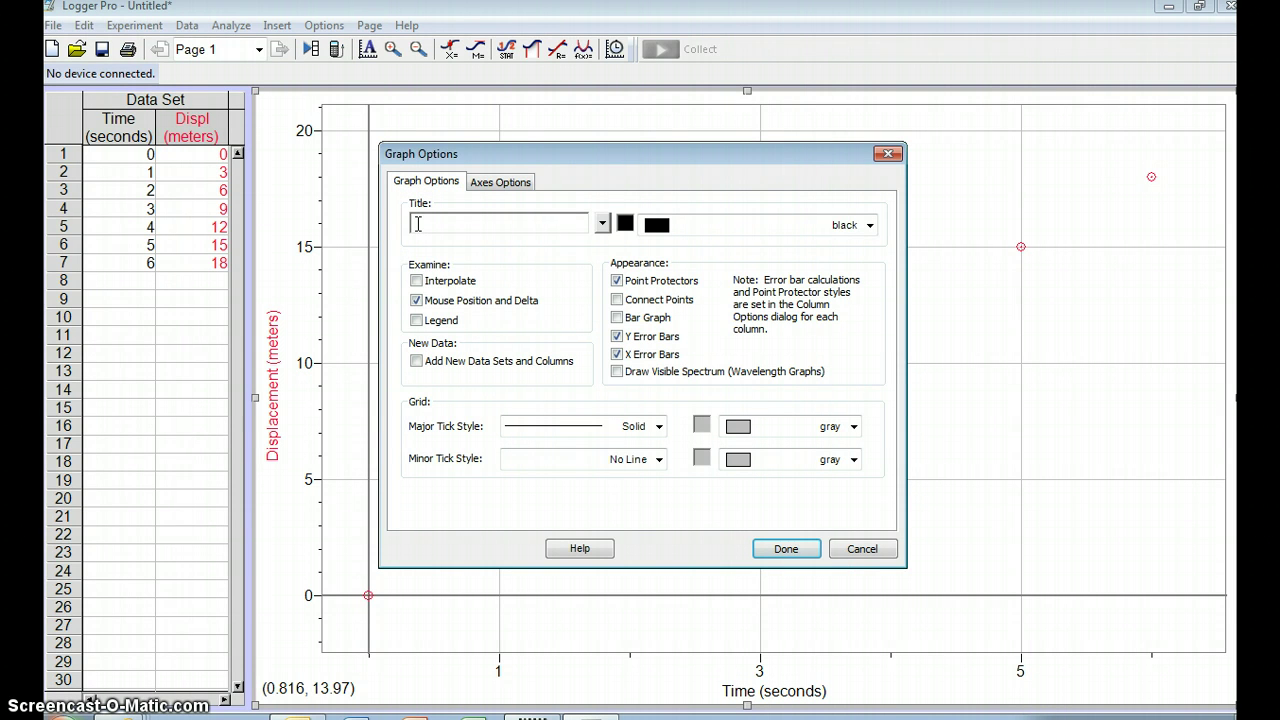
pyautogui.write('Displacement vs time')
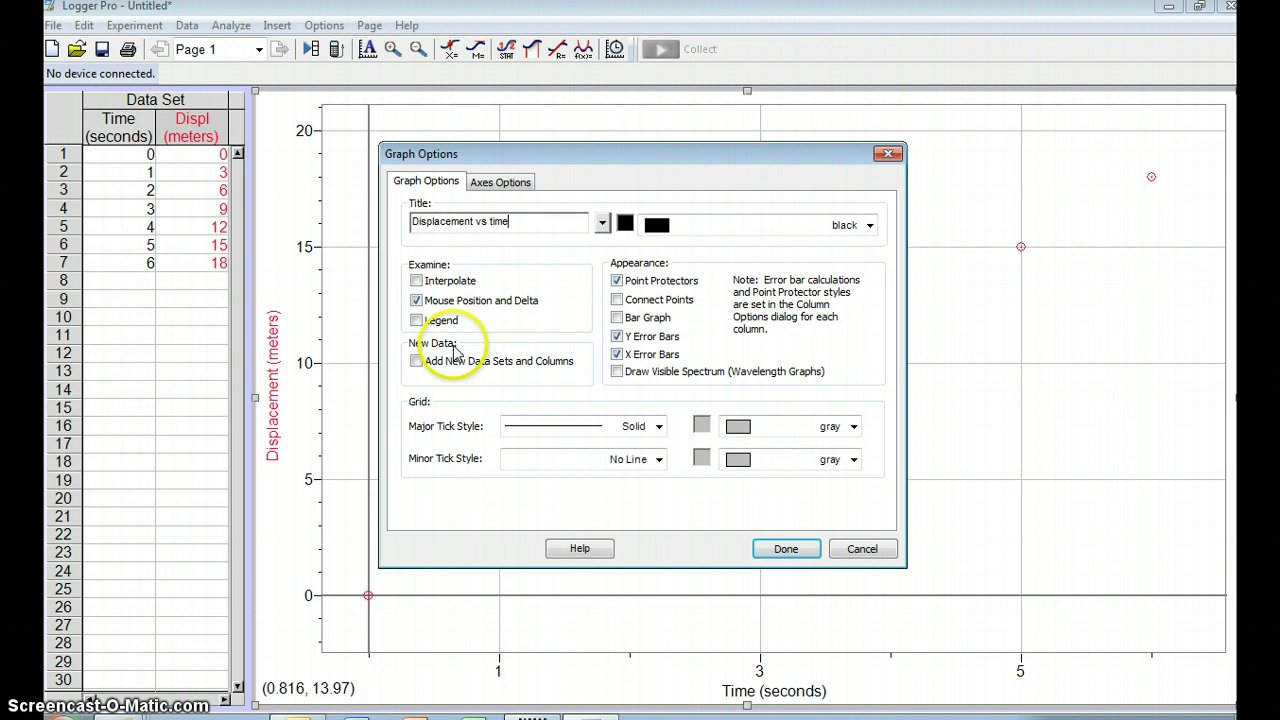
pyautogui.click(786, 549)
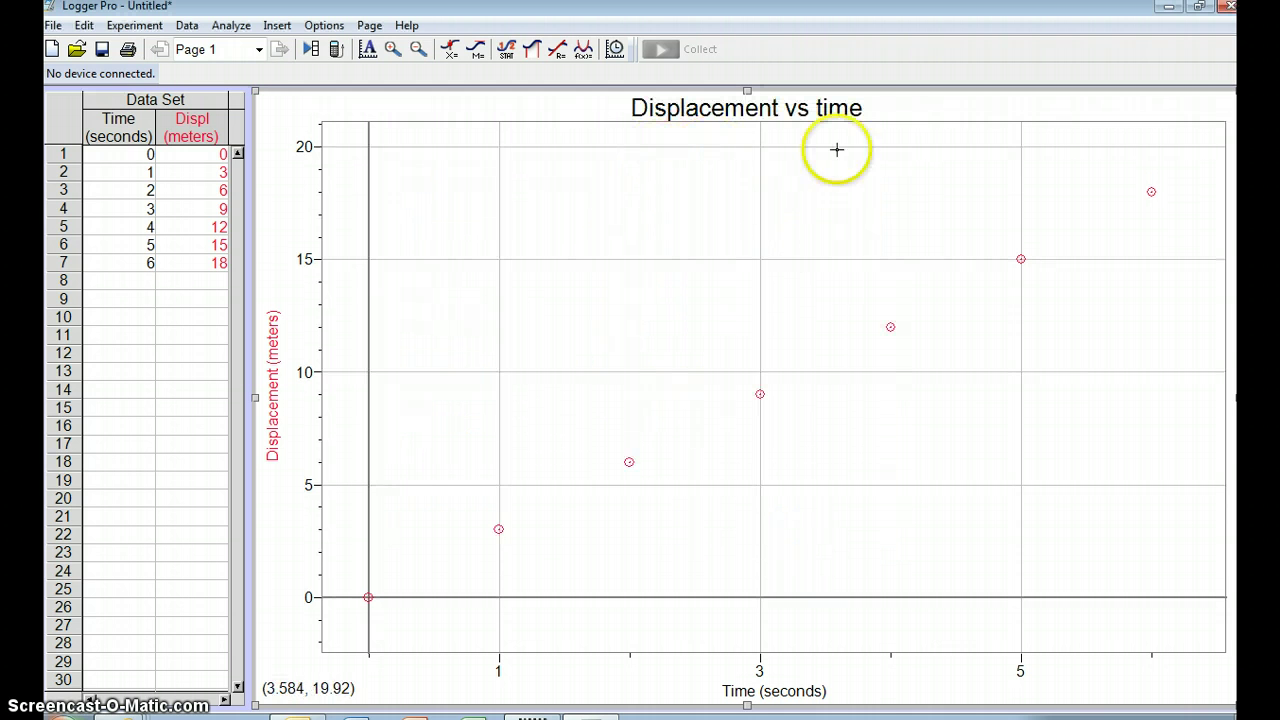